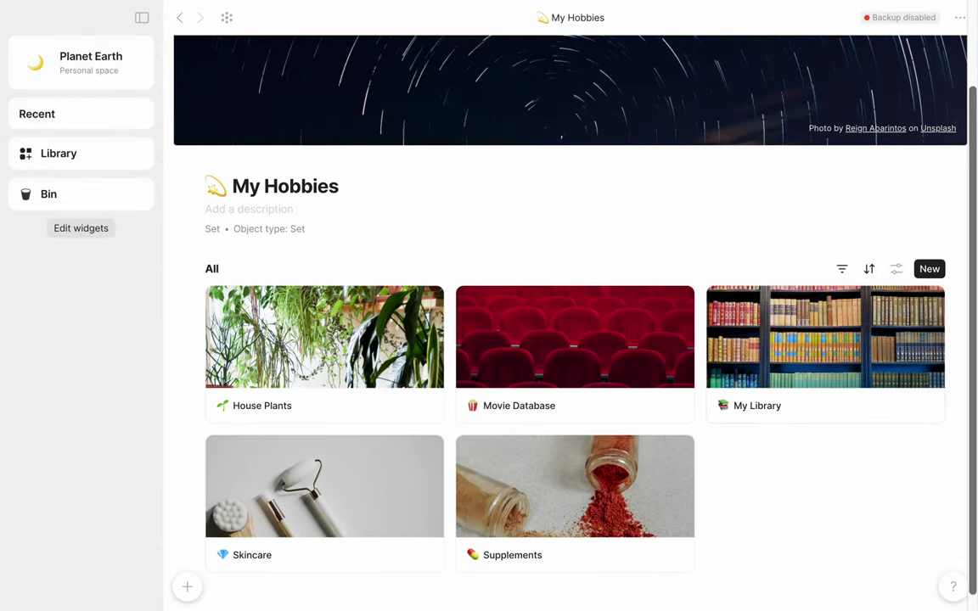
Browse the My Library set and view the Shoe Dog book page
left_click(861, 374)
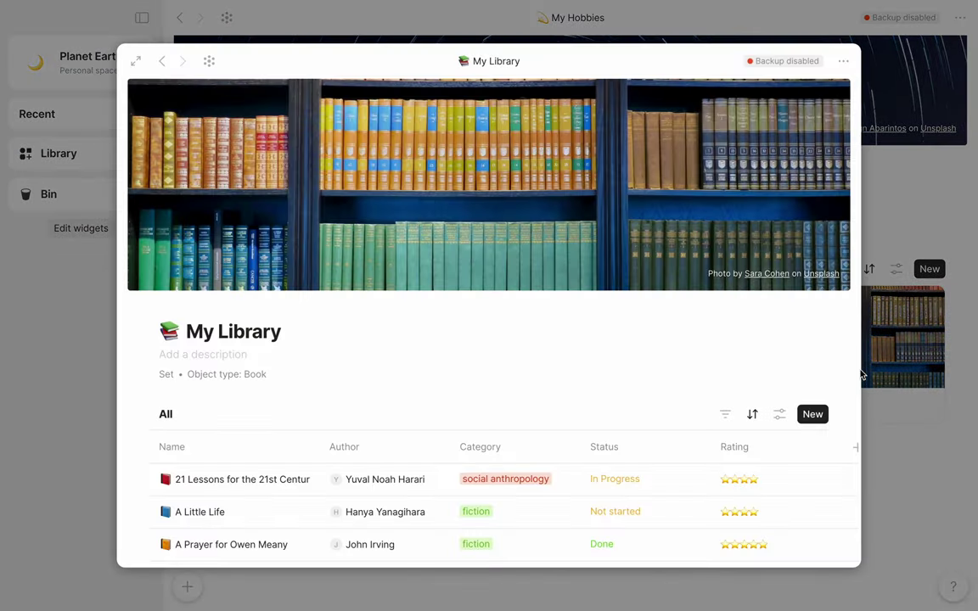
scroll(814, 477, "down", 5)
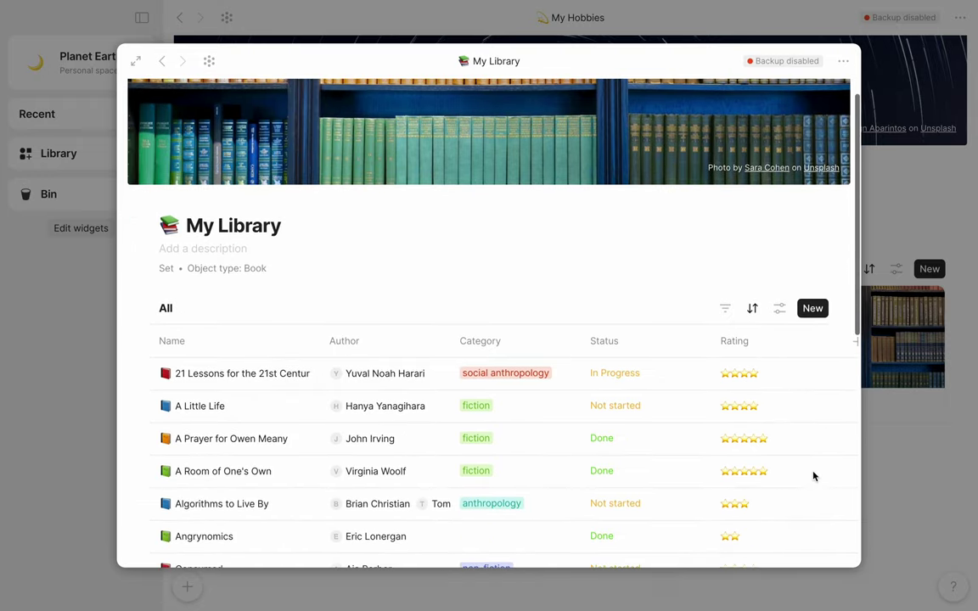
scroll(813, 476, "down", 8)
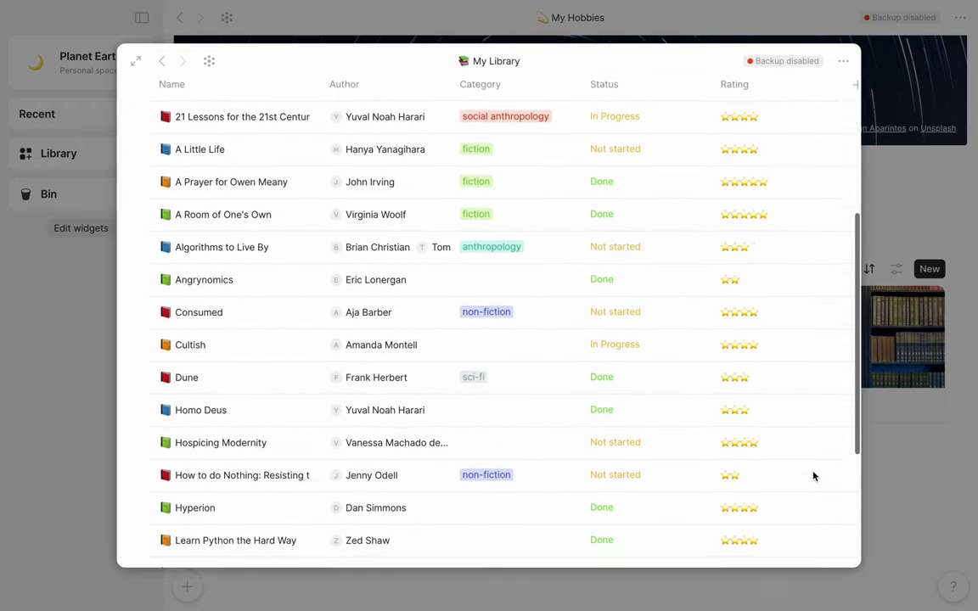
left_click(211, 476)
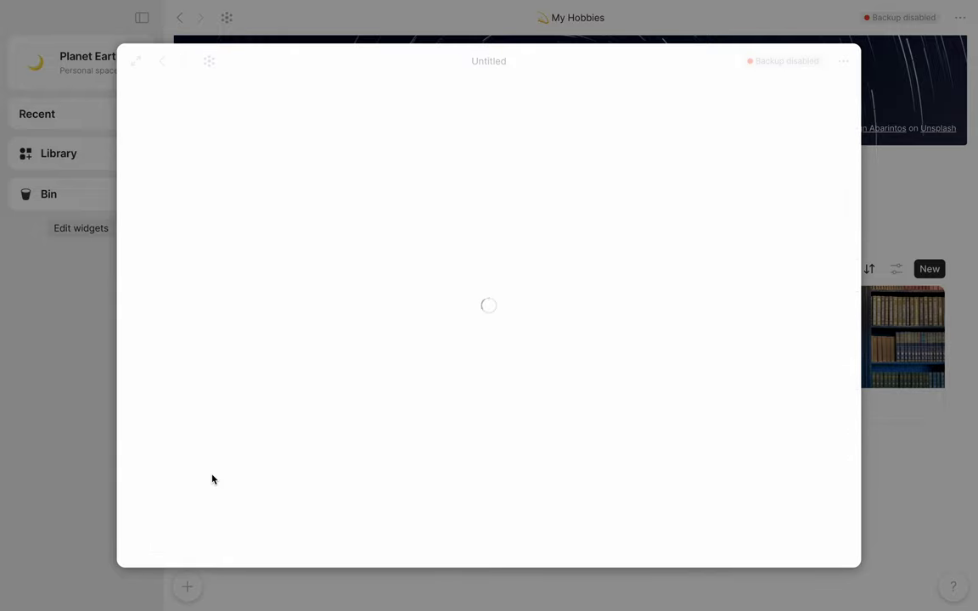
scroll(337, 455, "down", 3)
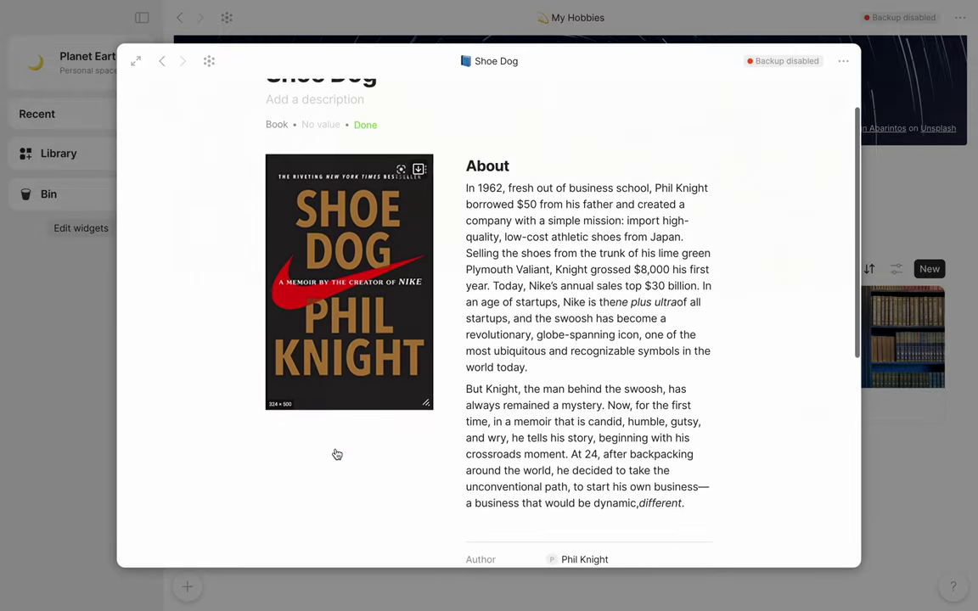
key("Escape")
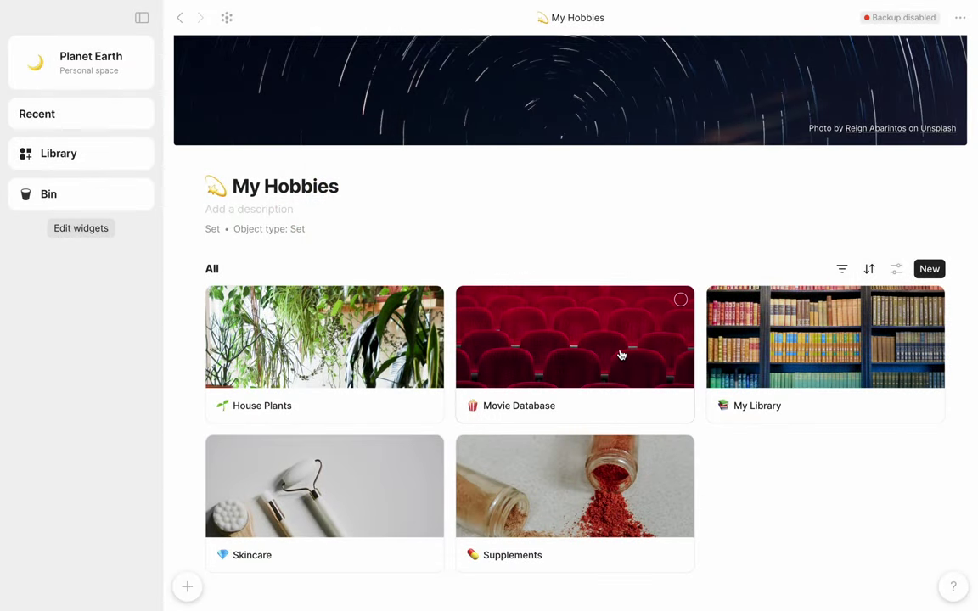
Look through the existing Movie Database set preview, then close it
left_click(622, 355)
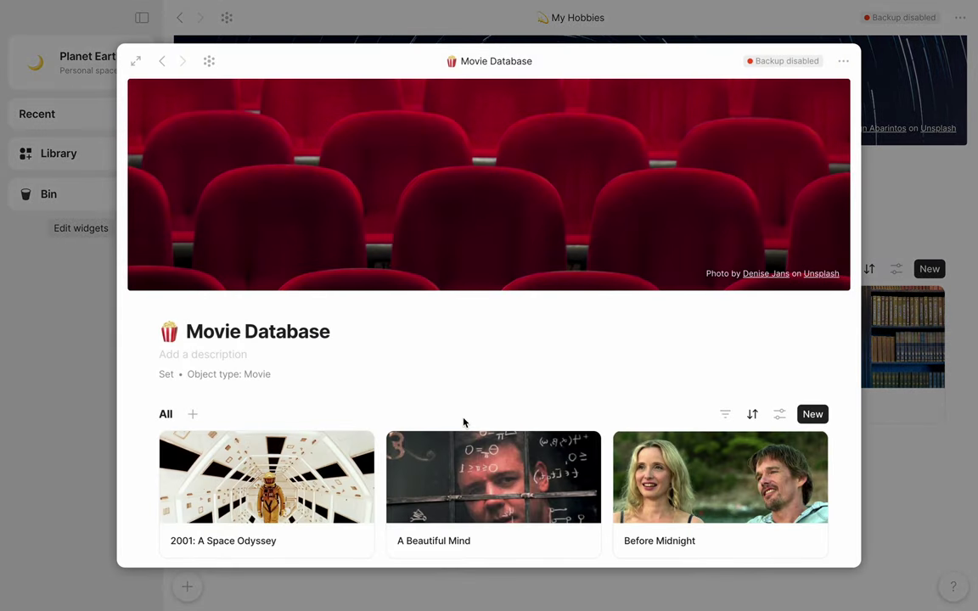
scroll(465, 422, "down", 2)
scroll(464, 422, "down", 3)
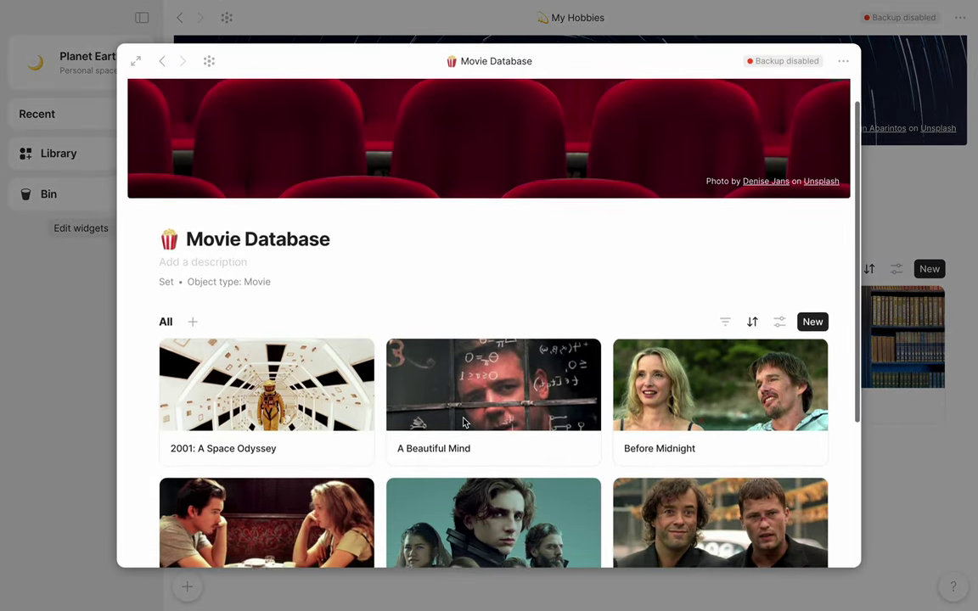
scroll(465, 422, "down", 4)
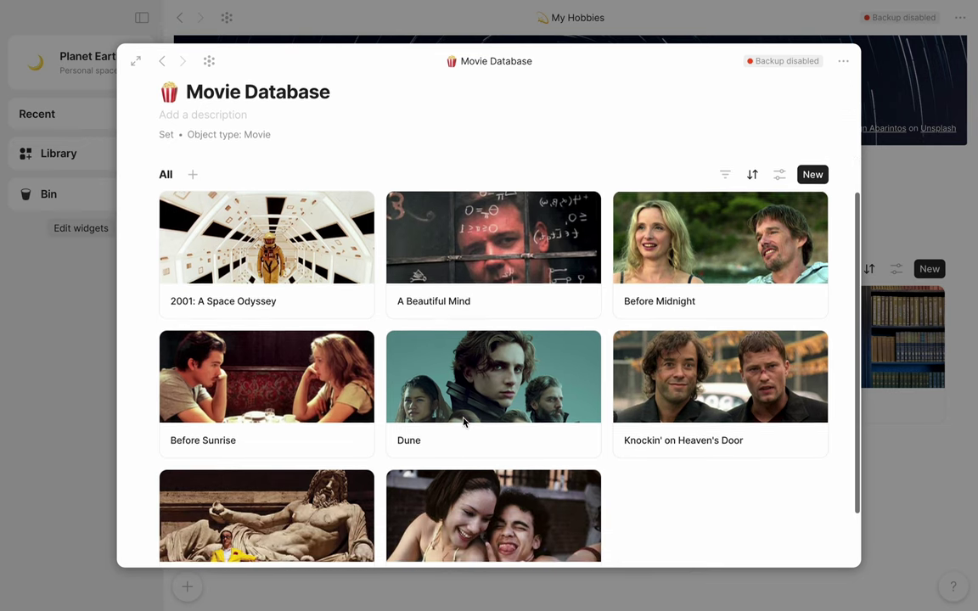
scroll(464, 422, "down", 2)
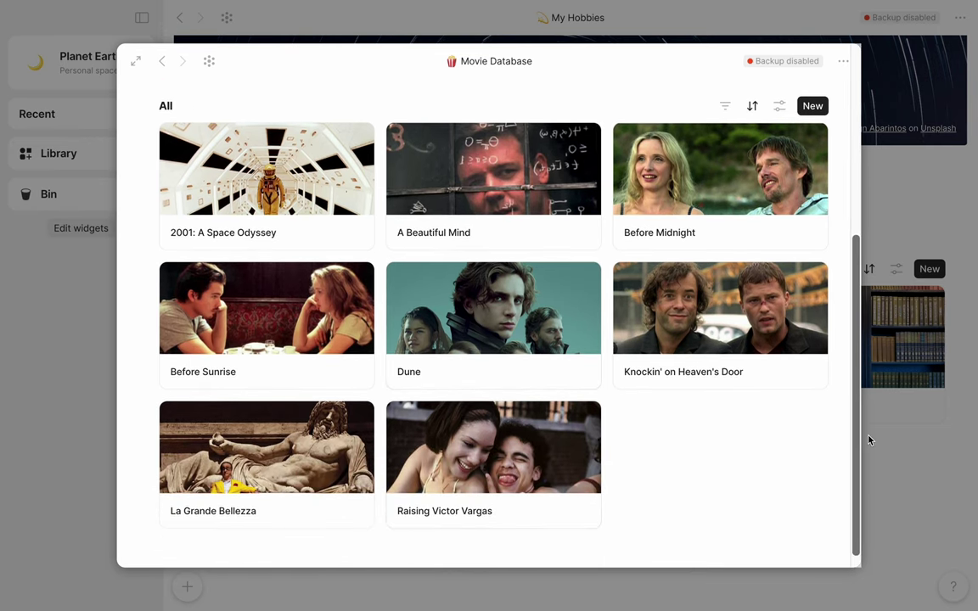
left_click(888, 456)
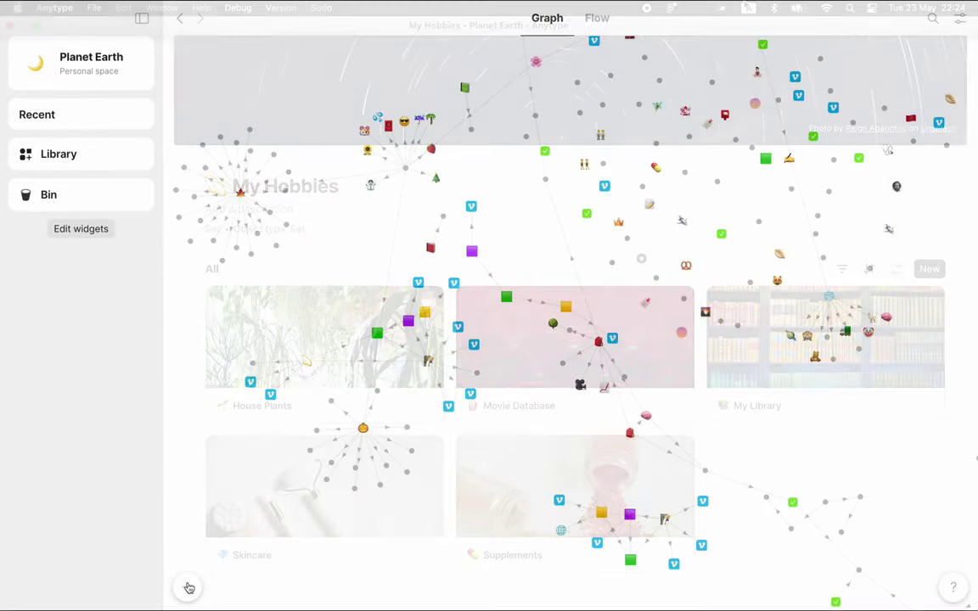
Create a new object of the library's Movie type titled '2001: A Space Odyssey'
left_click(187, 588)
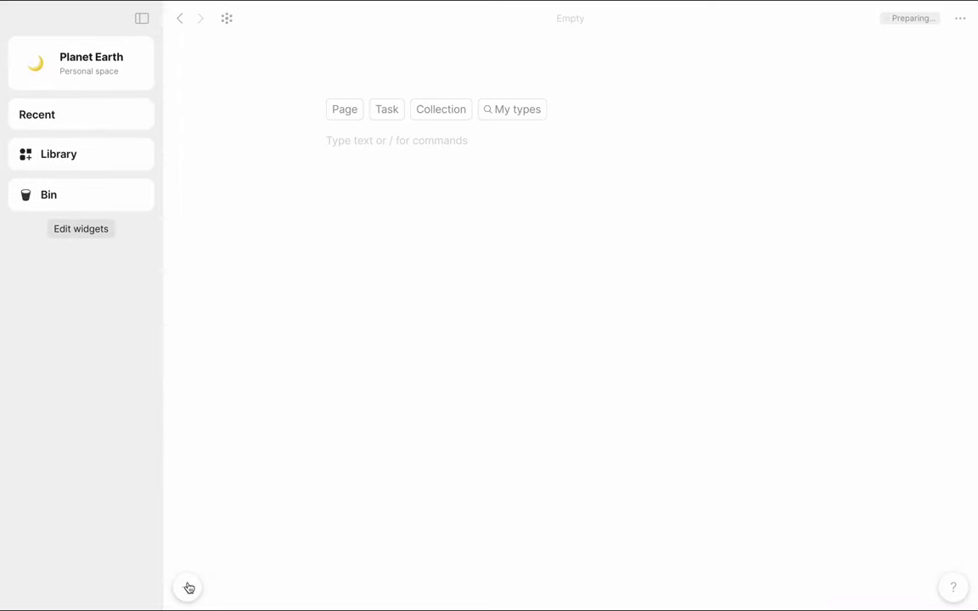
left_click(512, 109)
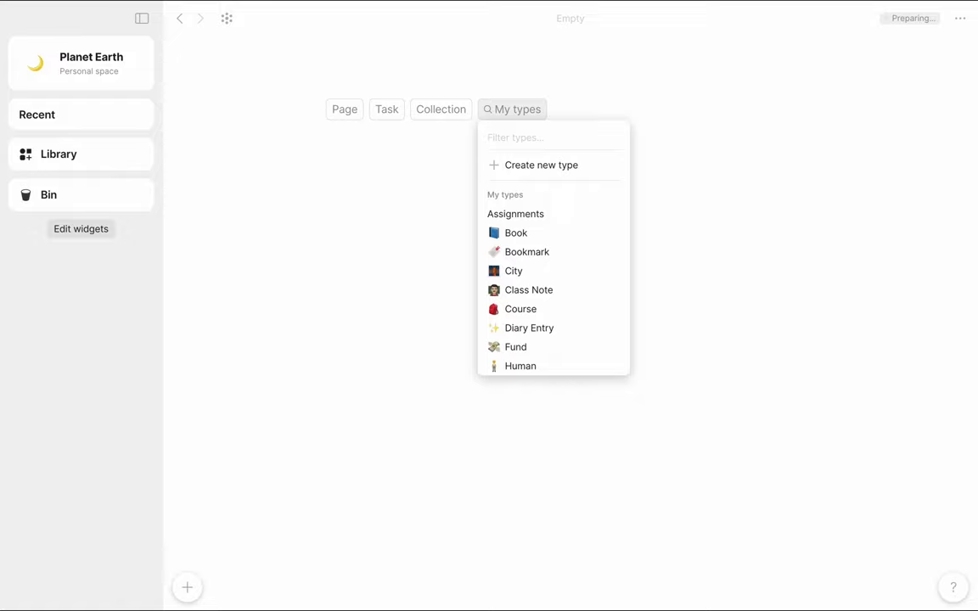
type("movi")
key("Down")
key("Down")
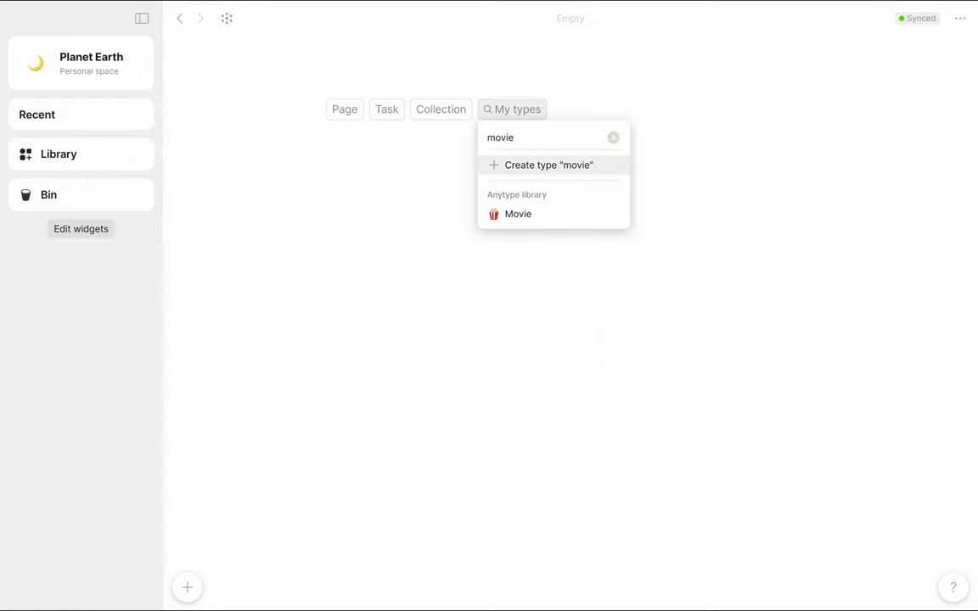
key("Return")
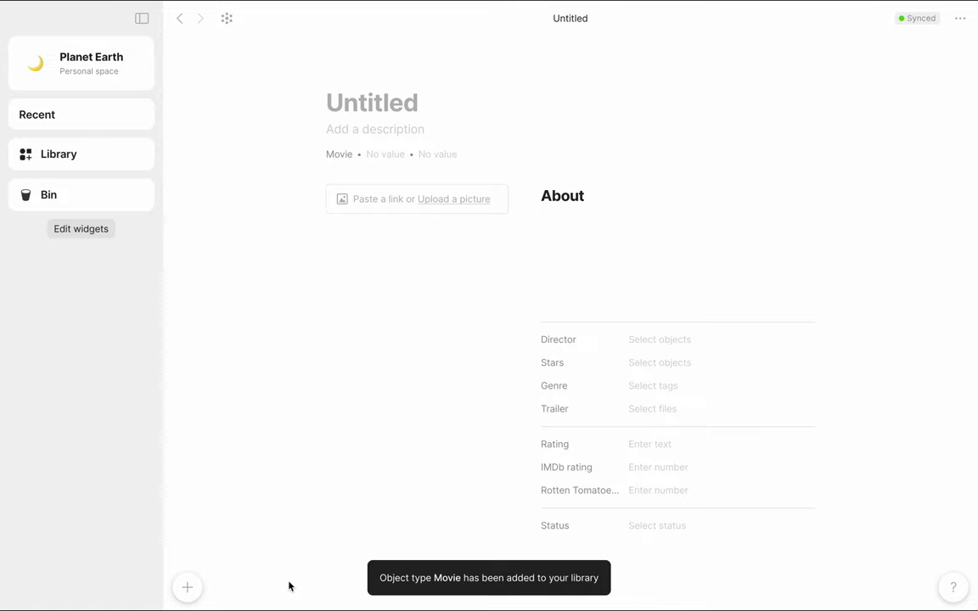
type("2001")
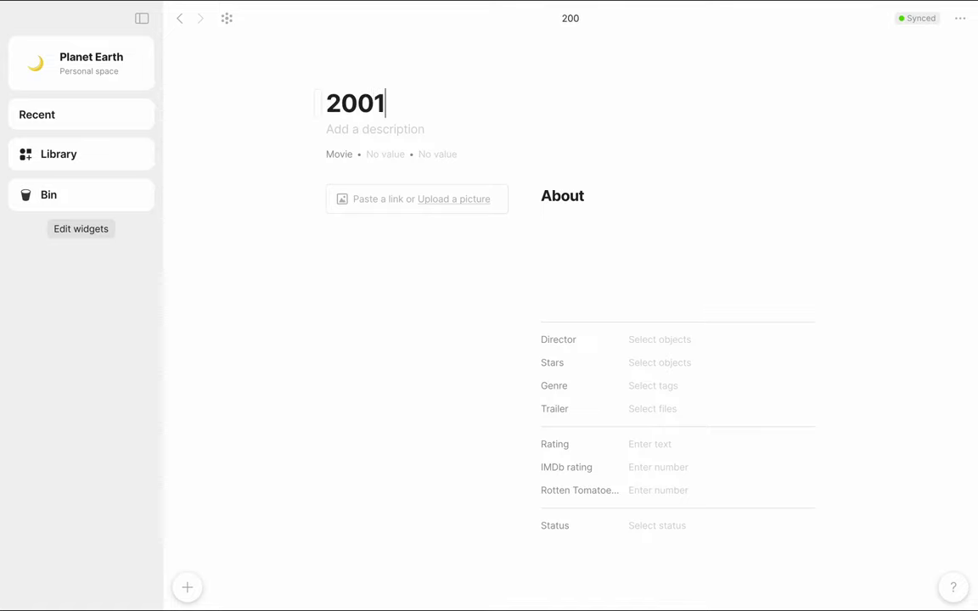
type(": A S")
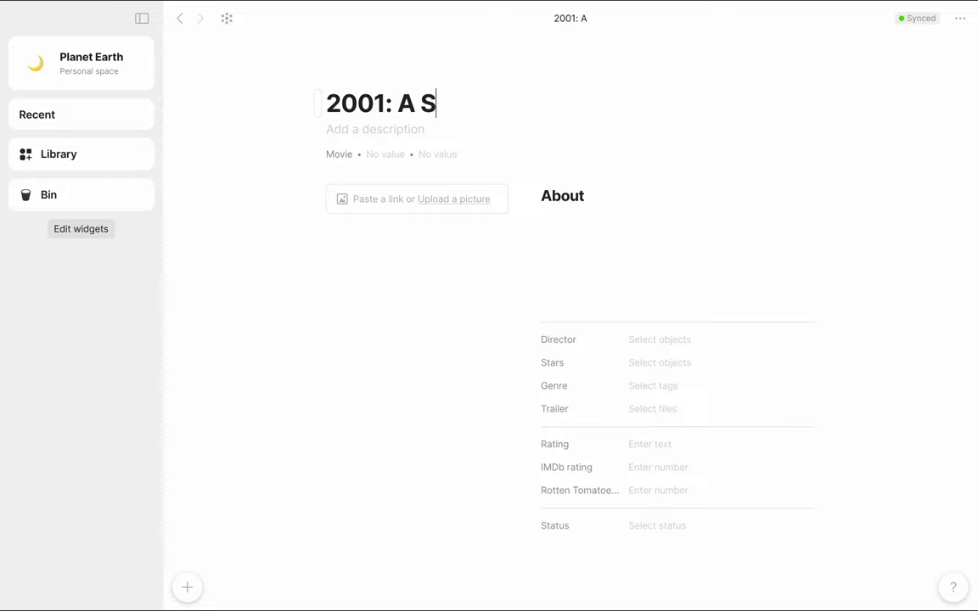
type("pace Od")
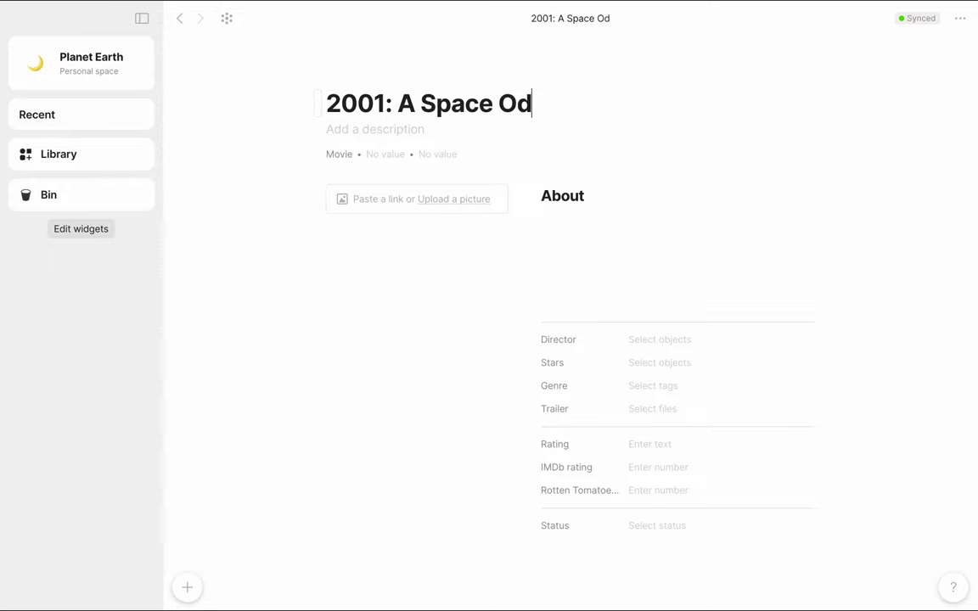
type("yssey")
Give the movie page a popcorn emoji icon and scroll down to its properties
left_click(344, 78)
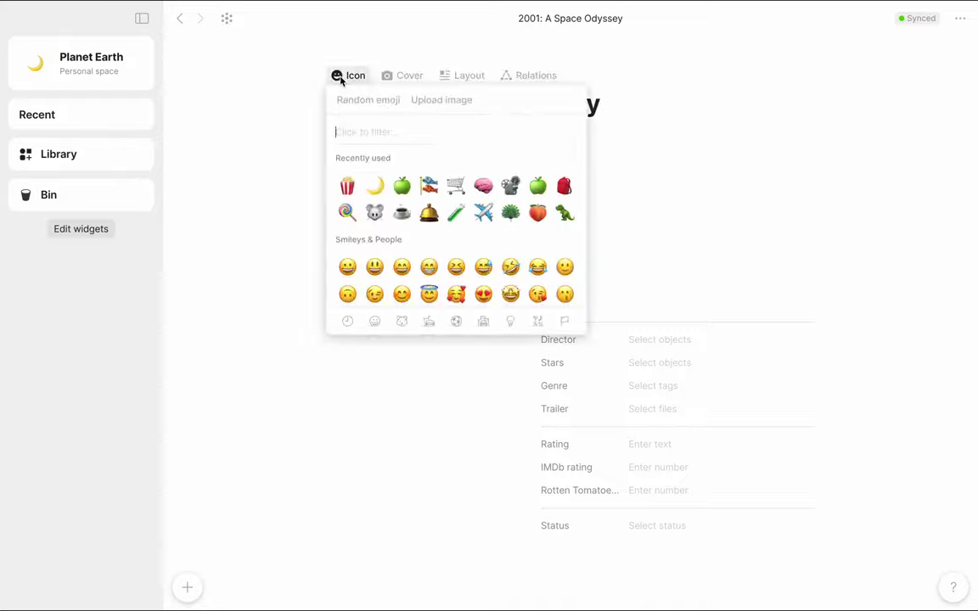
left_click(344, 184)
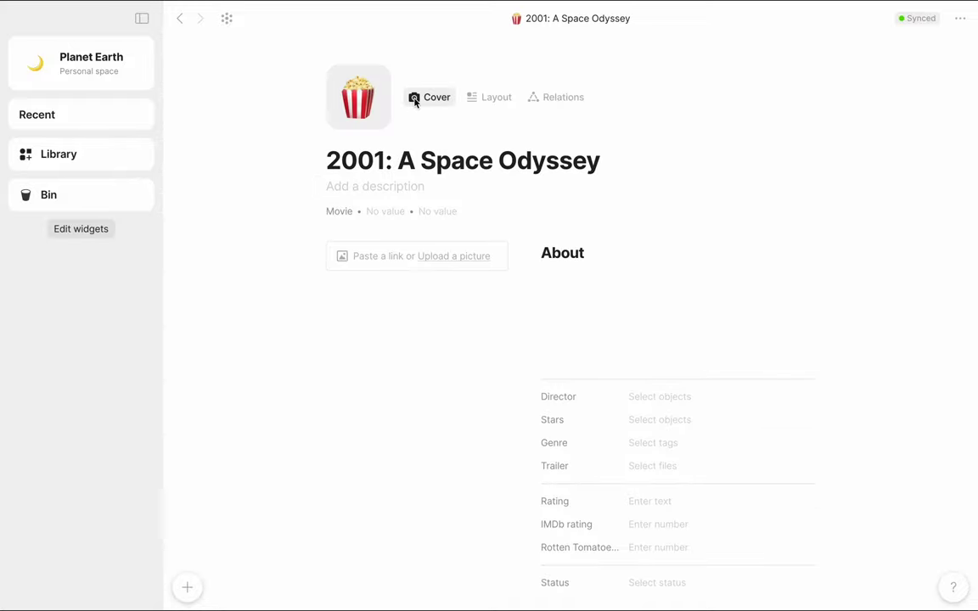
scroll(528, 334, "down", 3)
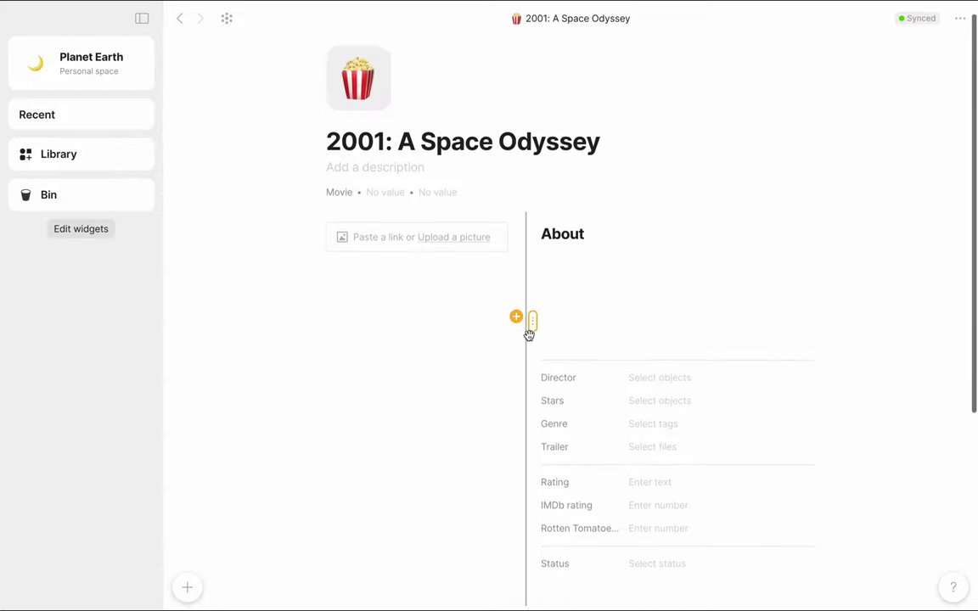
scroll(528, 335, "down", 1)
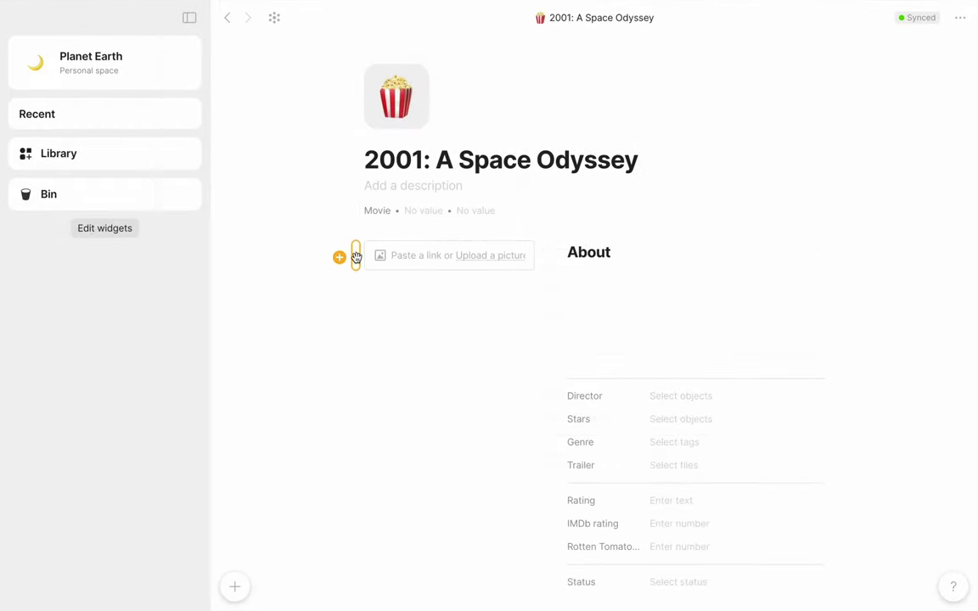
Delete the empty picture block, the Rotten Tomatoes rating row and the Trailer row
left_click(356, 256)
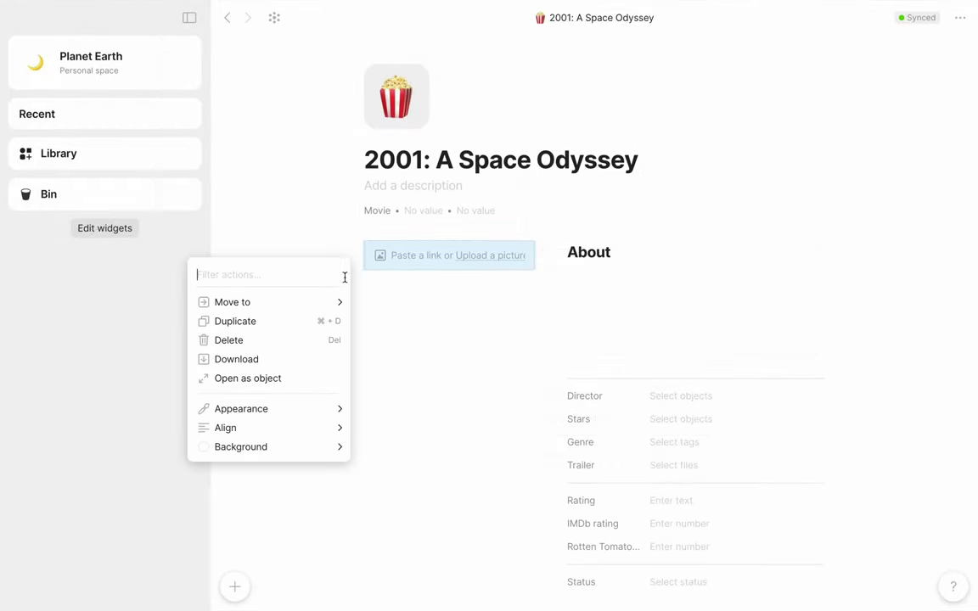
left_click(304, 347)
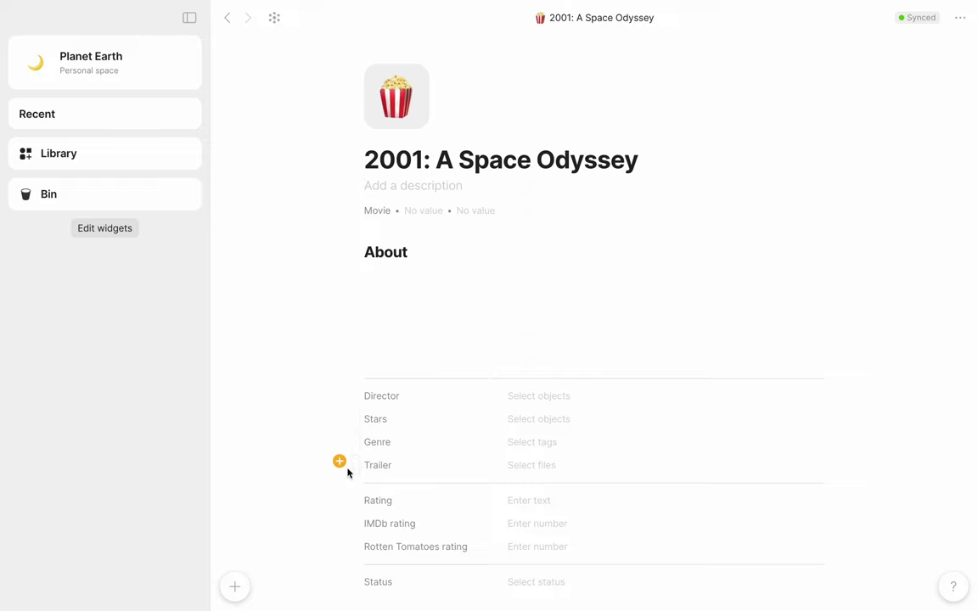
left_click(356, 550)
left_click(326, 510)
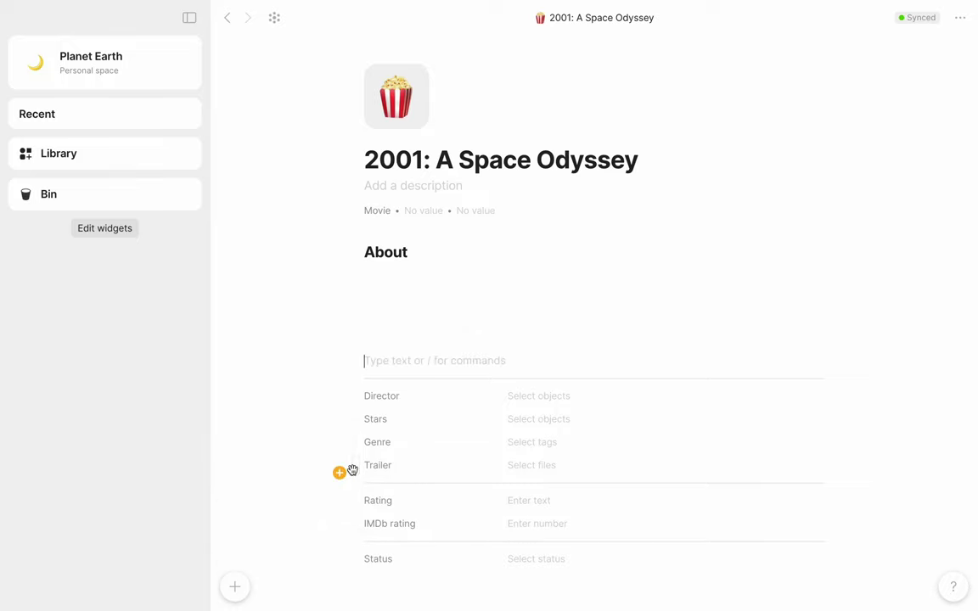
left_click(355, 467)
left_click(314, 551)
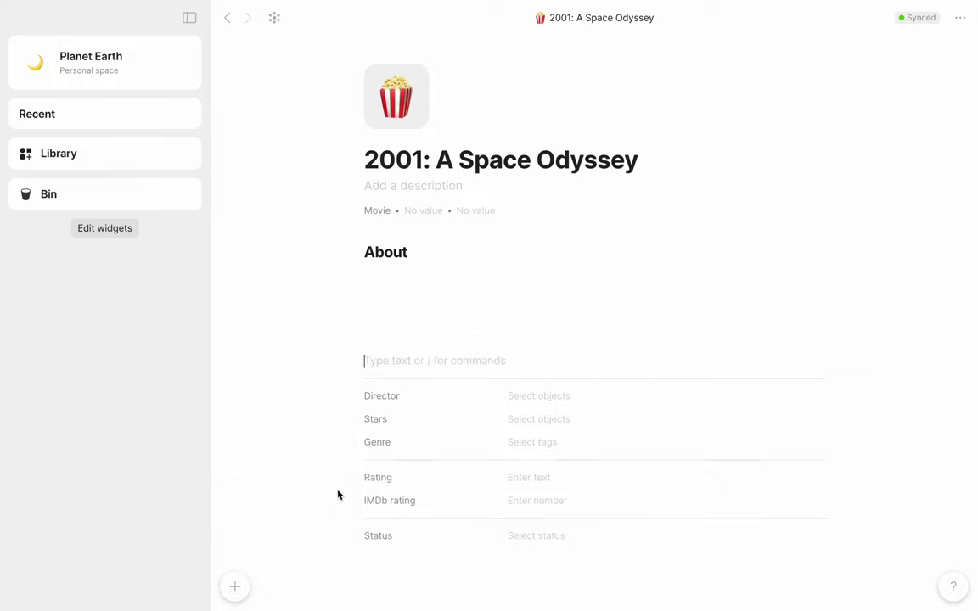
Insert the existing Released year relation on a new line below Genre using /rel
left_click(340, 458)
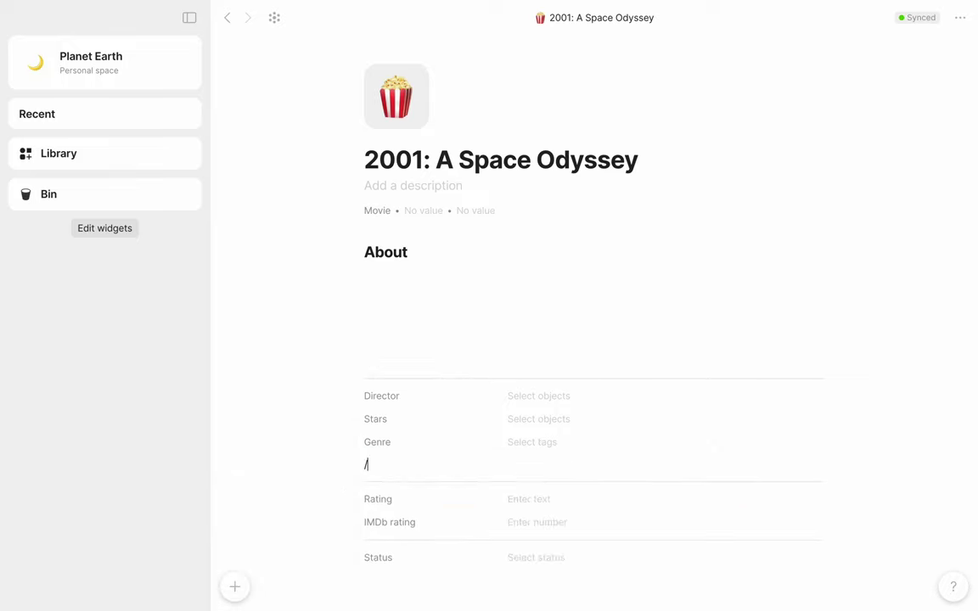
type("rel")
key("Down")
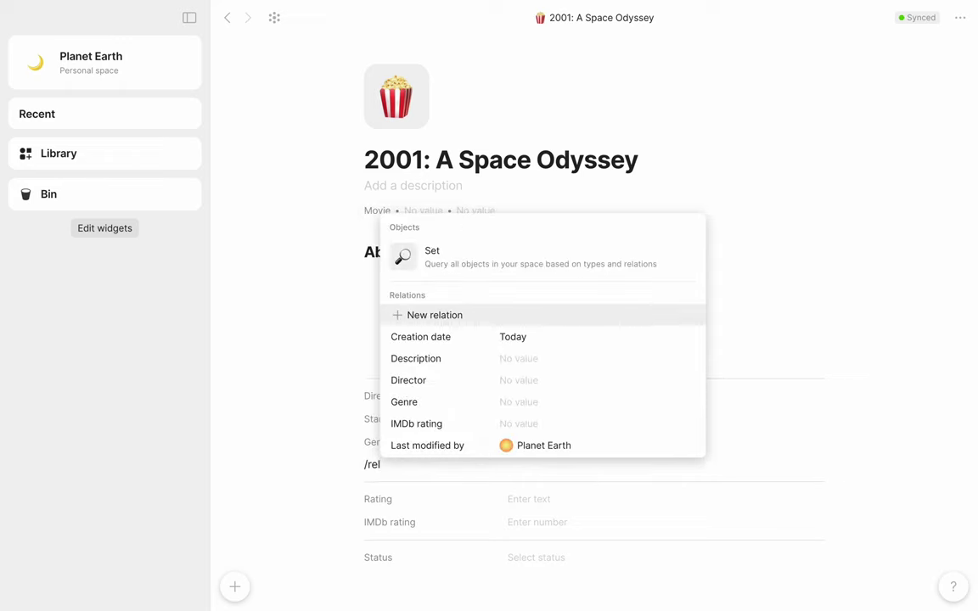
key("Return")
type("Released")
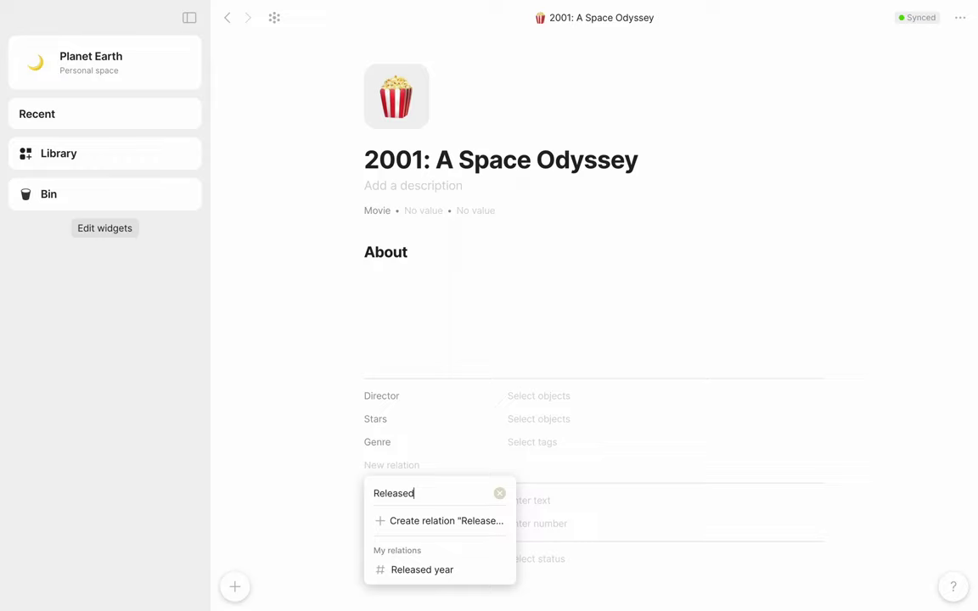
key("Down")
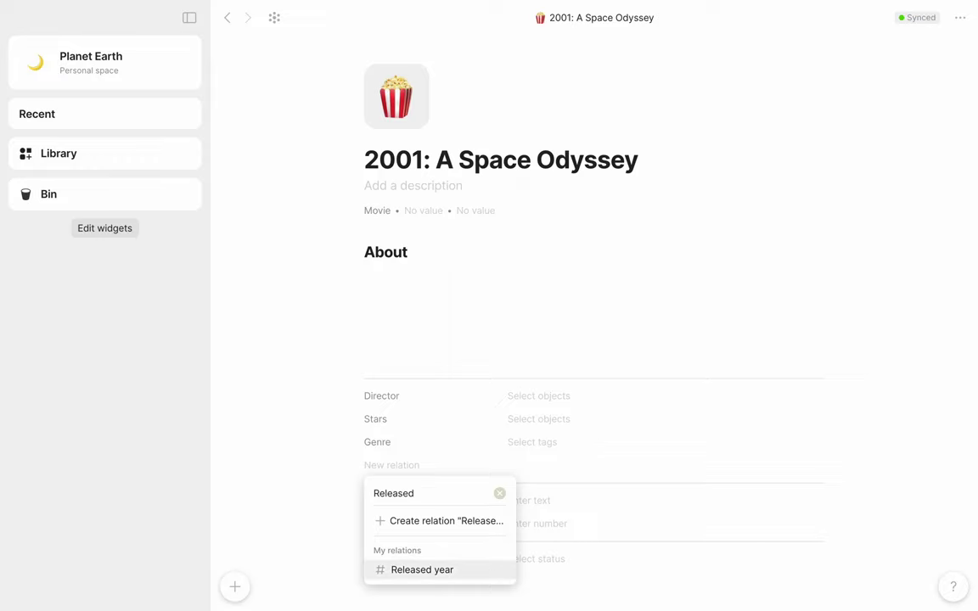
key("Return")
Save the page as a template and retitle that template 'Movie Name'
left_click(962, 19)
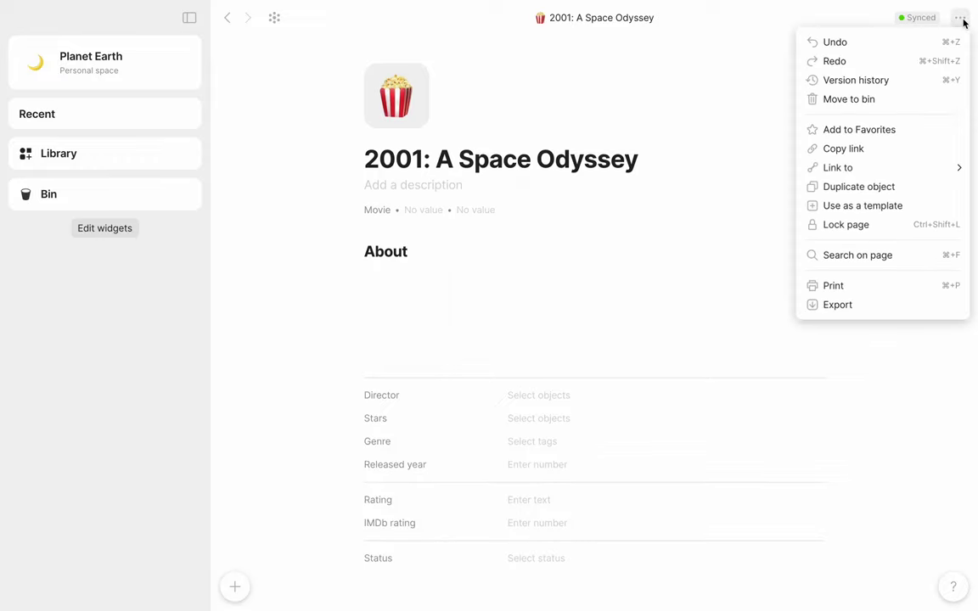
left_click(903, 208)
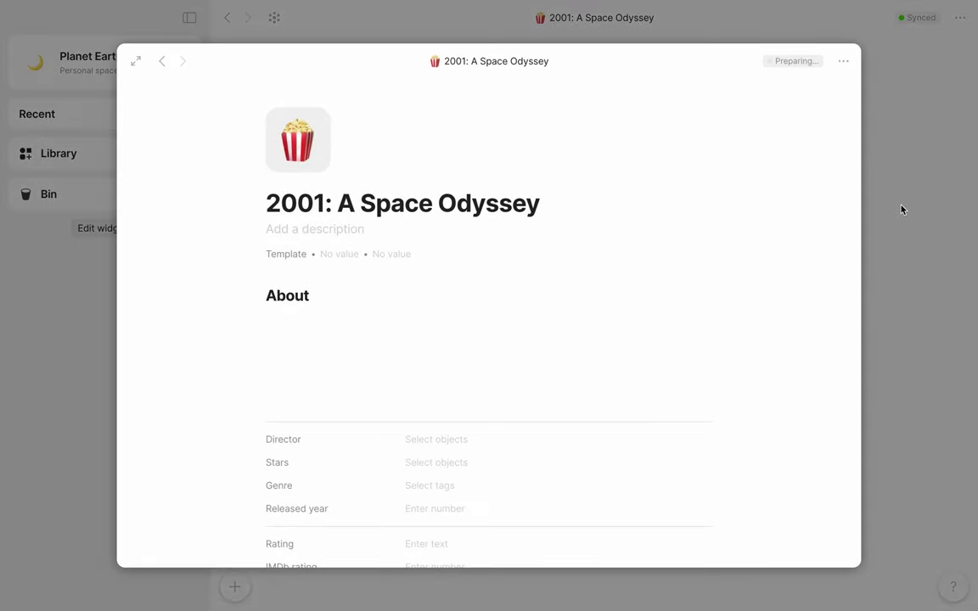
left_click_drag(541, 214, 270, 210)
type("Movie Name")
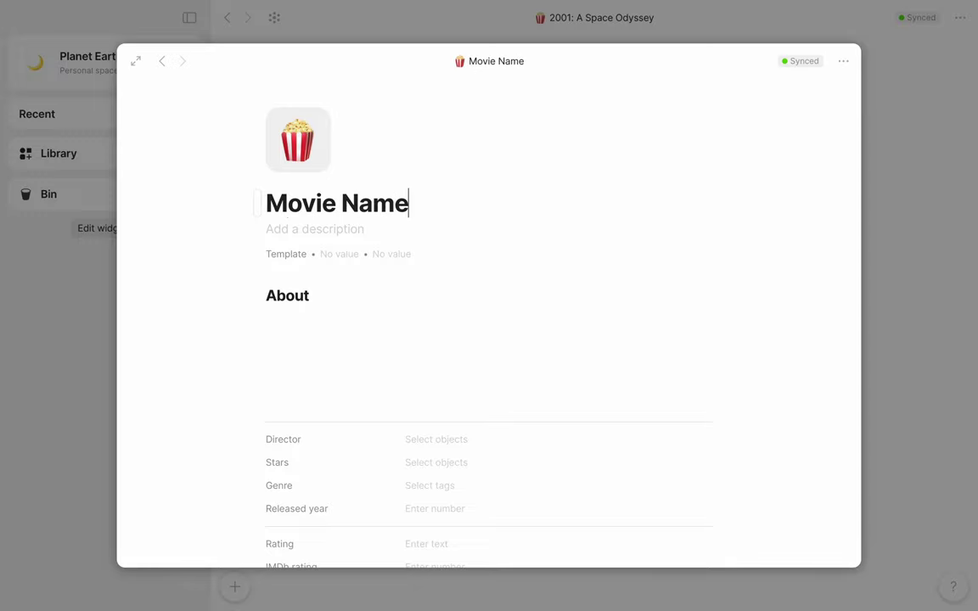
key("Escape")
Paste the two-paragraph film description into the About section
left_click(517, 278)
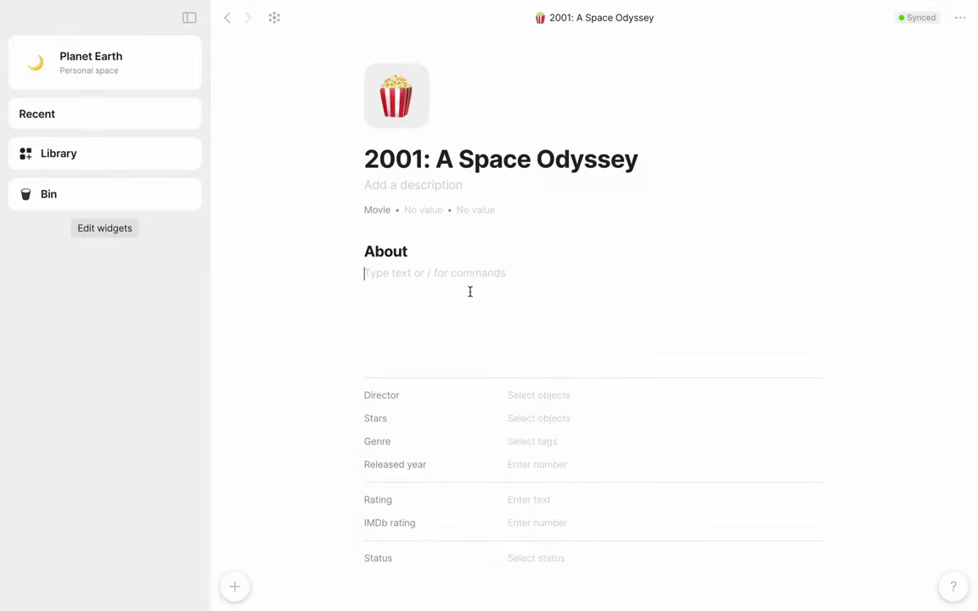
type("2001: A Space Odyssey is a 1968 epic science fiction film produced and directed by Stanley Kubrick. The screenplay was written by Kubrick and science fiction author Arthur C. Clarke, and was inspired by Clarke's 1951 short story \" The Sentinel\" and other short stories by Clarke. Clarke also published a novelisation of the film, in part written concurrently with the screenplay, after the film's release. The film stars Keir Dullea, Gary Lockwood, William Sylvester, and Douglas Rain, and follows a voyage by astronauts, scientists and the sentient supercomputer HAL to Jupiter to investigate an alien monolith. The film is noted for its scientifically accurate depiction of space flight, pioneering special effects, and ambiguous imagery. Kubrick avoided conventional cinematic and narrative techniques; dialogue is used sparingly, and there are long sequences accompanied only by music. The soundtrack incorporates numerous works of classical music, by composers including Richard Strauss, Johann Strauss II, Aram Khachaturian, and György Ligeti.")
scroll(532, 469, "down", 1)
Set Released year to 1968, a five-star rating and IMDb rating 7.8
type("1968")
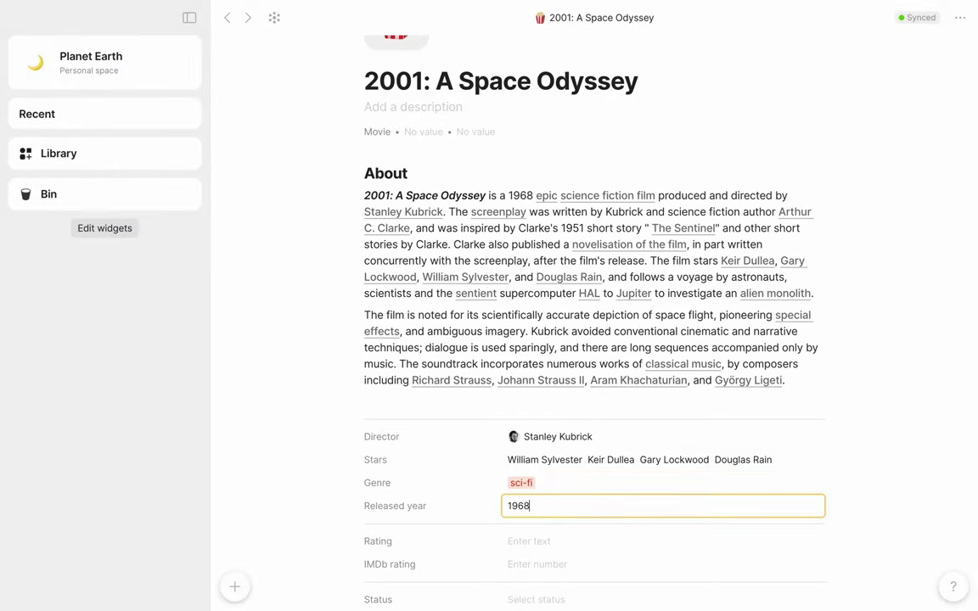
scroll(526, 513, "down", 1)
key("Tab")
key("Tab")
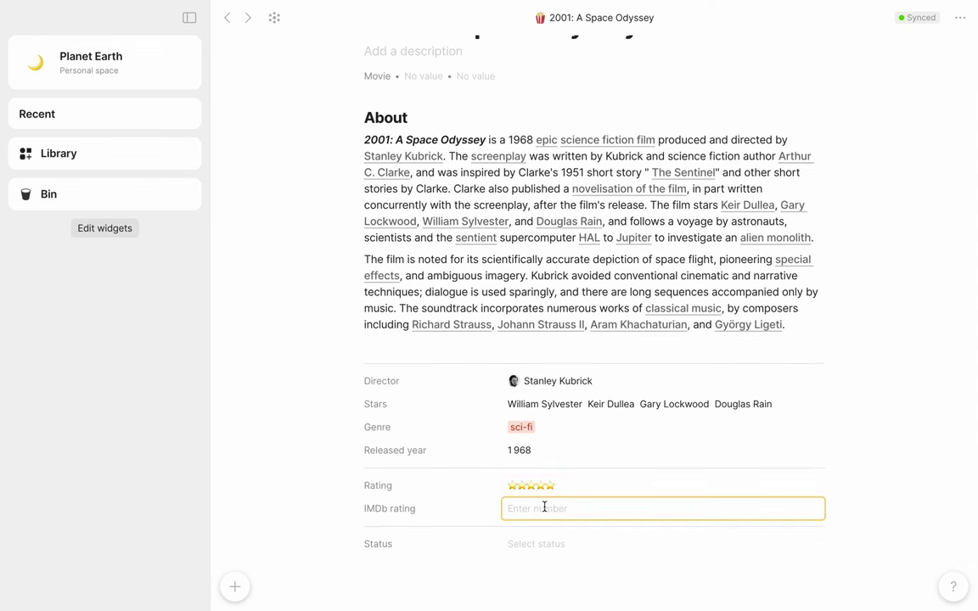
type("7.8")
key("Tab")
key("Return")
scroll(495, 418, "up", 3)
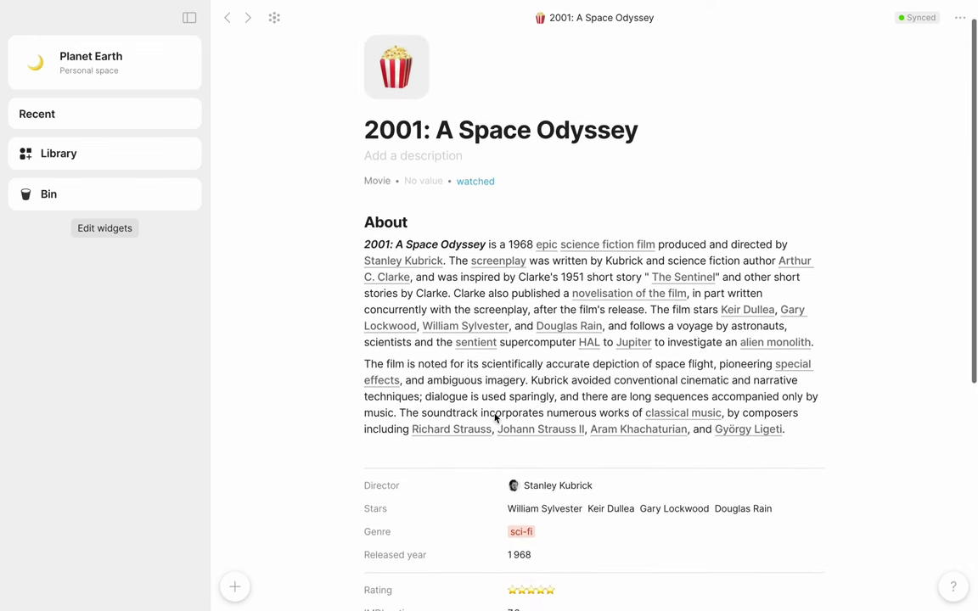
mouse_move(650, 376)
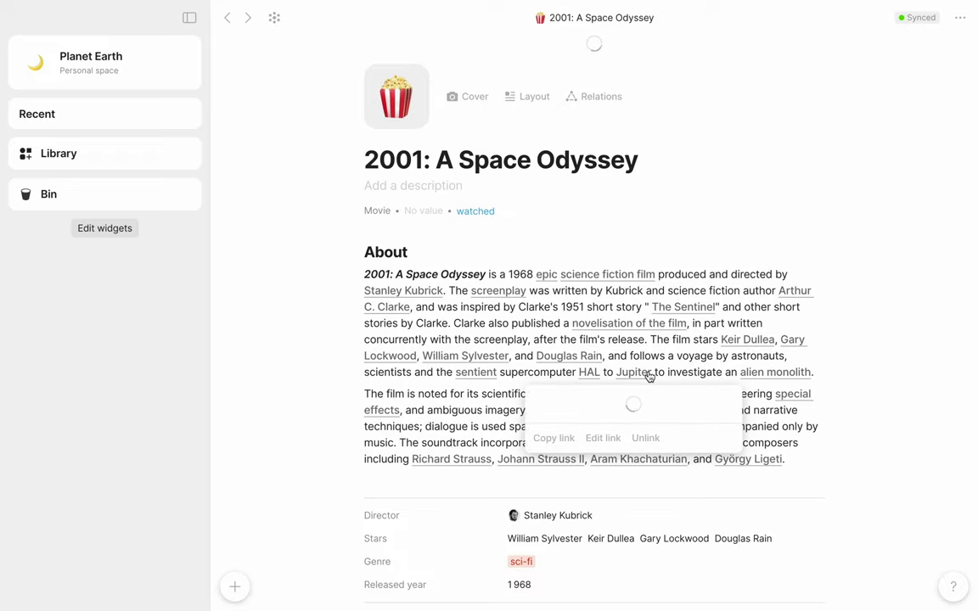
scroll(648, 375, "down", 3)
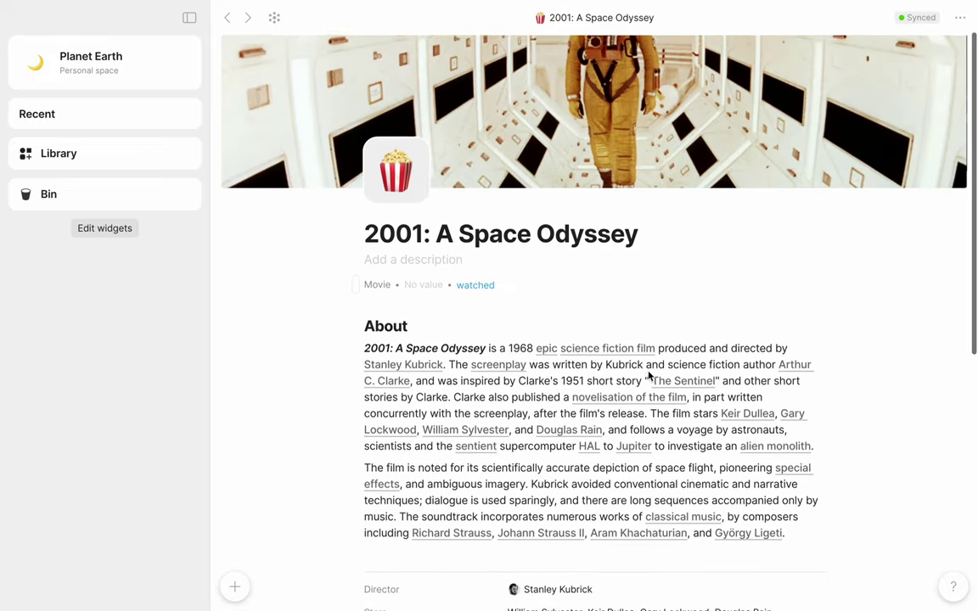
scroll(650, 376, "down", 5)
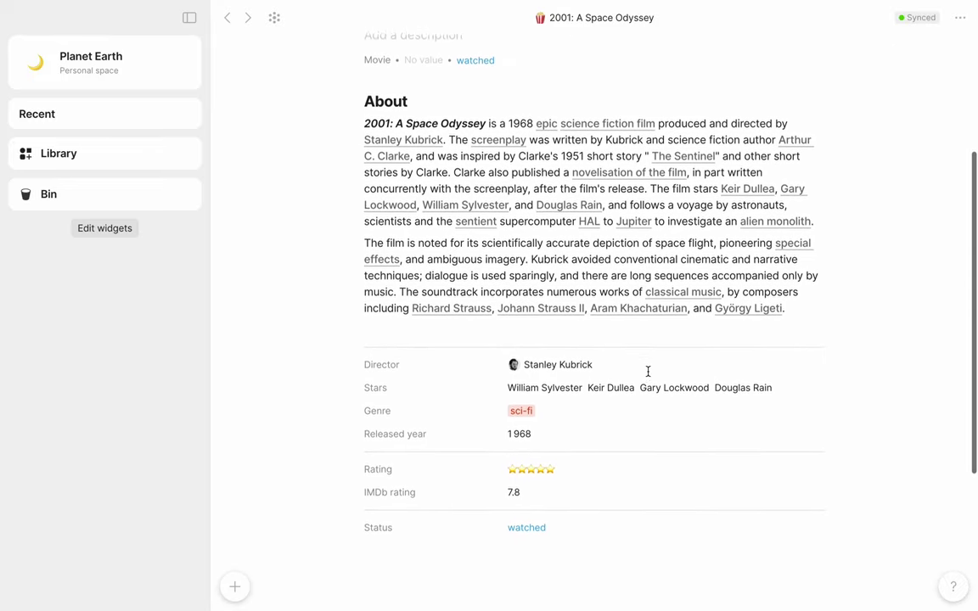
scroll(649, 373, "up", 4)
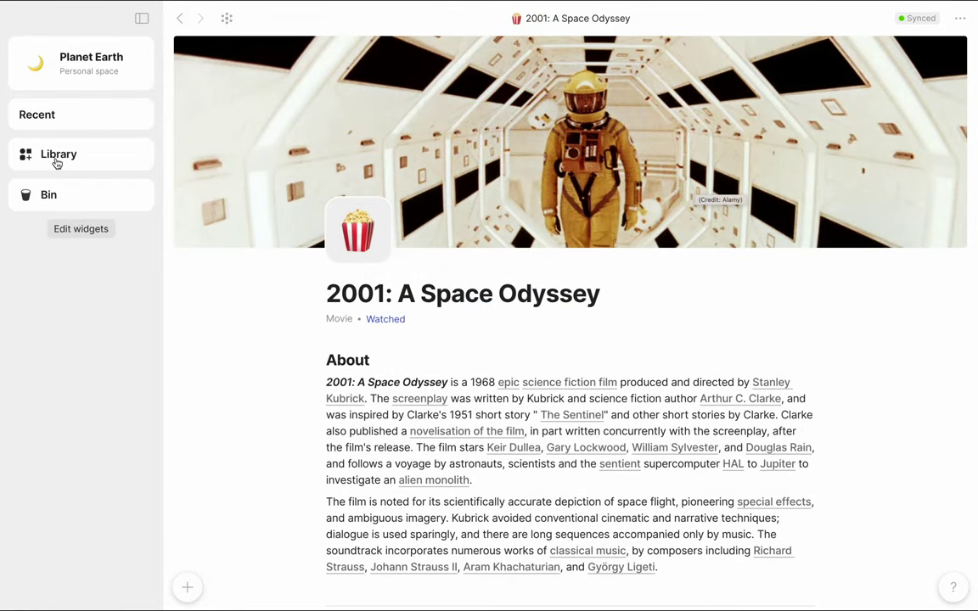
Open the Movie type from the library and move its extra Movie template to the bin
left_click(56, 162)
left_click(258, 294)
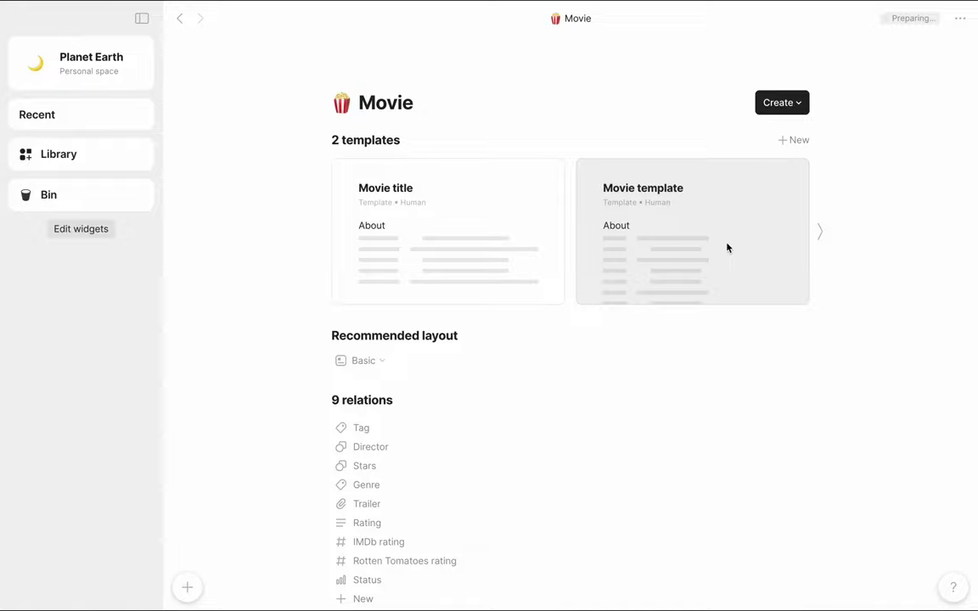
left_click(727, 248)
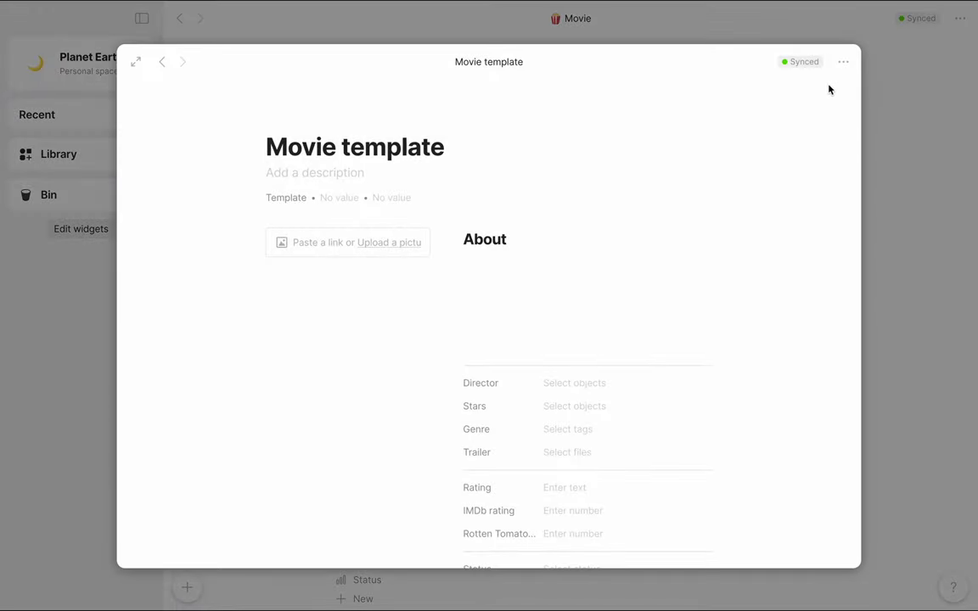
left_click(843, 63)
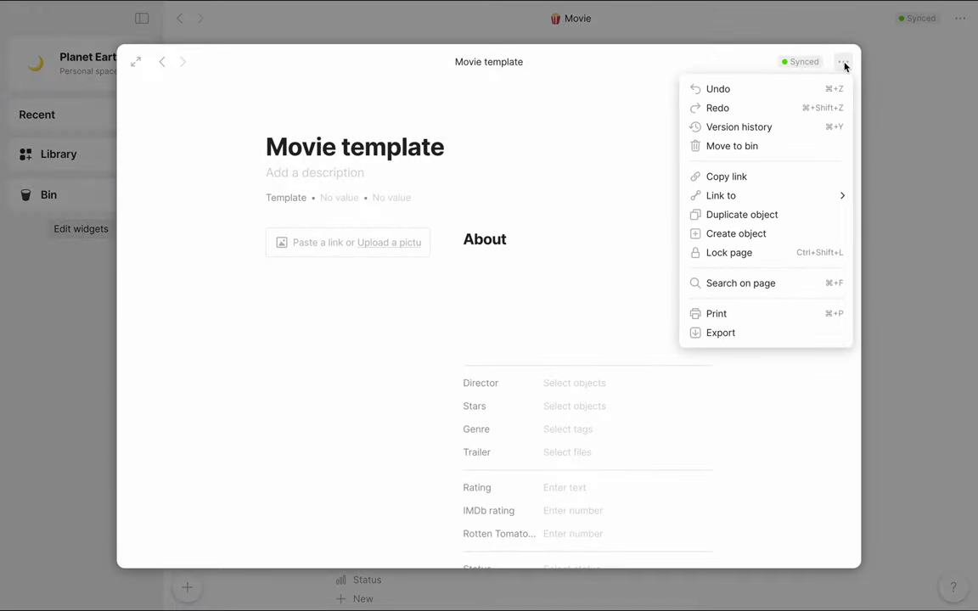
left_click(792, 146)
Create a new blank object and make it a Set
left_click(186, 587)
key("Tab")
key("Tab")
key("Tab")
key("Tab")
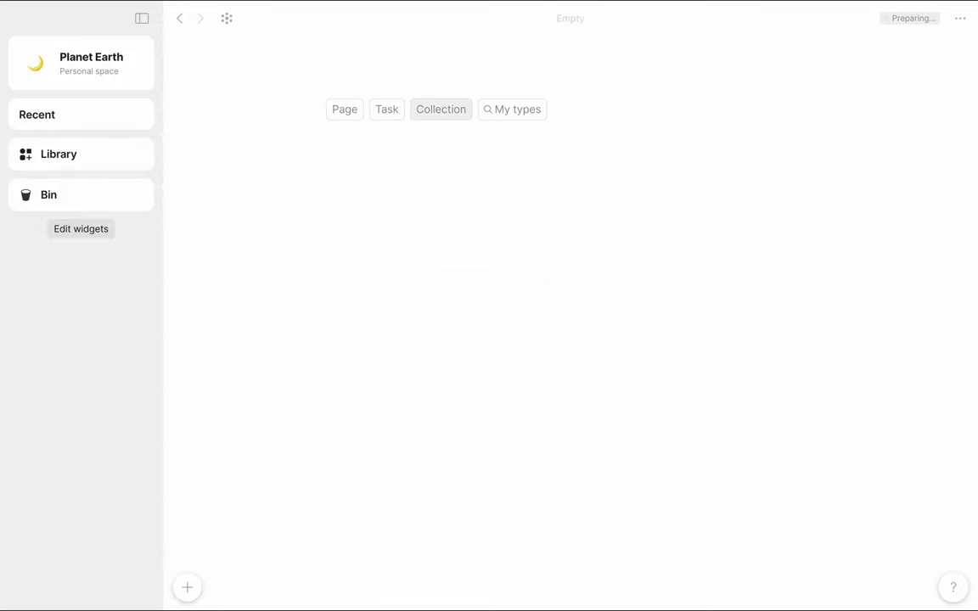
key("Return")
key("Down")
key("Down")
key("Down")
key("Down")
key("Down")
key("Down")
key("Down")
key("Down")
key("Down")
key("Down")
key("Down")
key("Down")
key("Down")
key("Down")
key("Return")
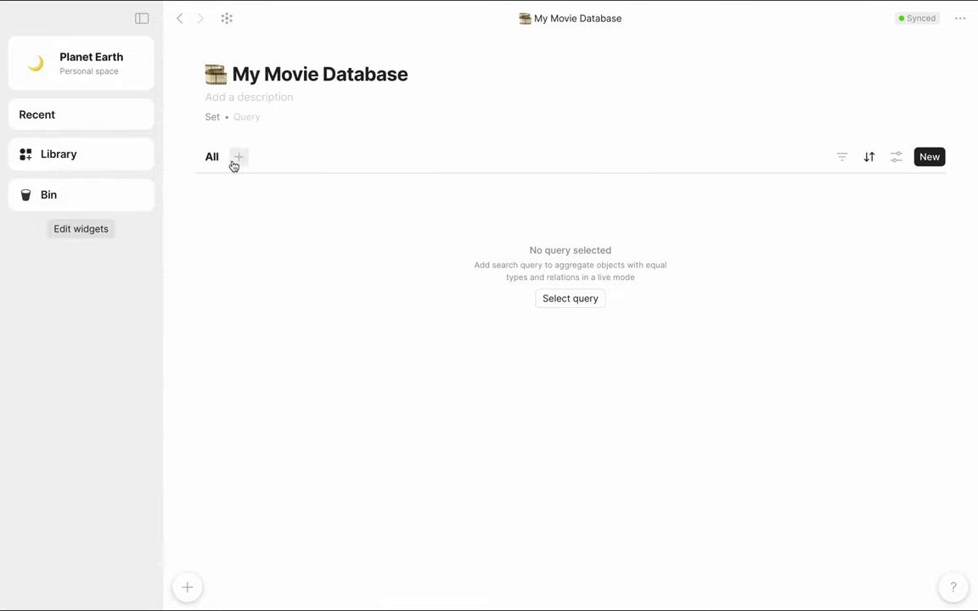
Set the set's query to the Movie object type
left_click(255, 122)
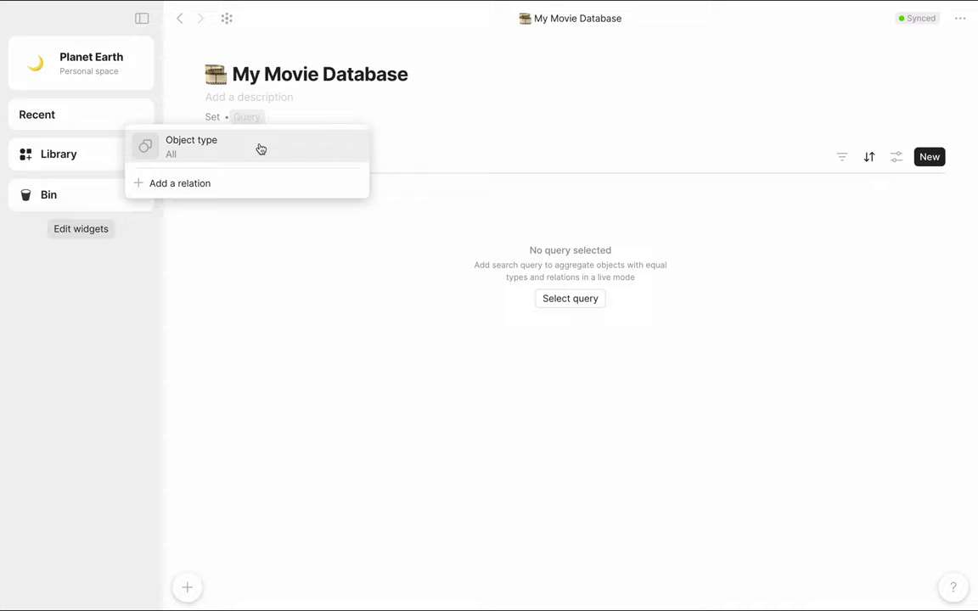
left_click(260, 149)
type("movi")
key("Return")
left_click(681, 192)
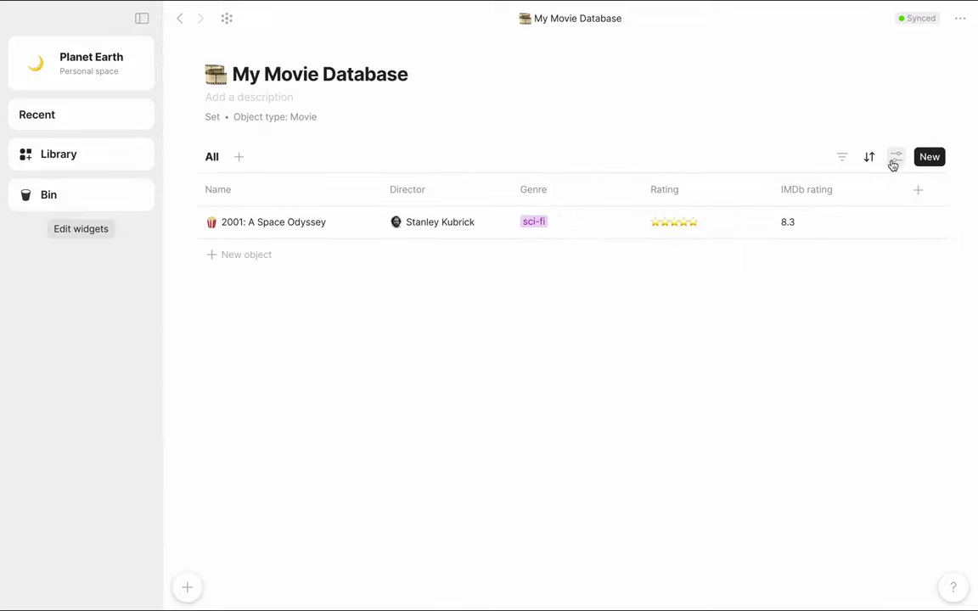
Switch the set's view to Gallery with page covers shown on the cards
left_click(896, 158)
left_click(800, 188)
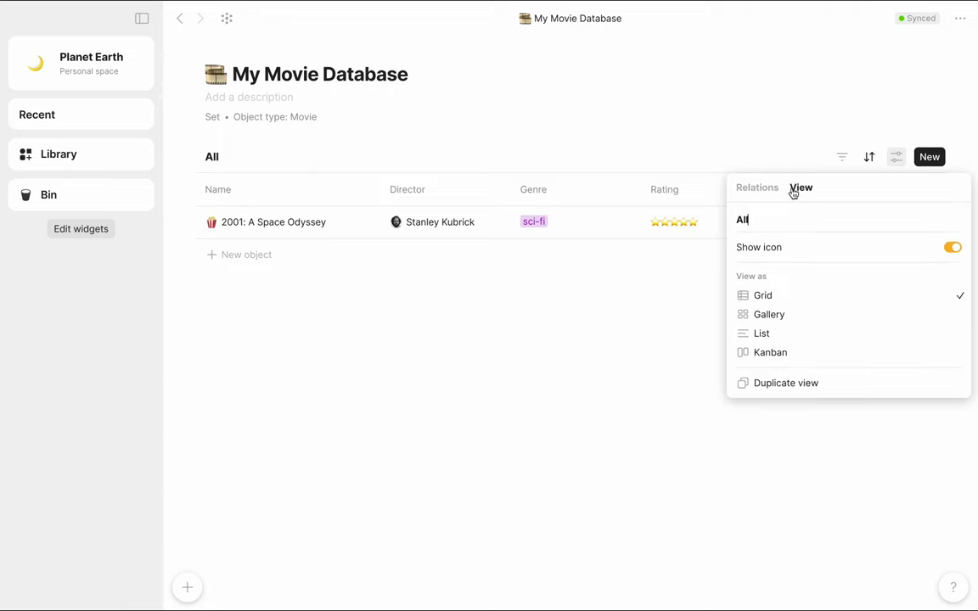
left_click(777, 314)
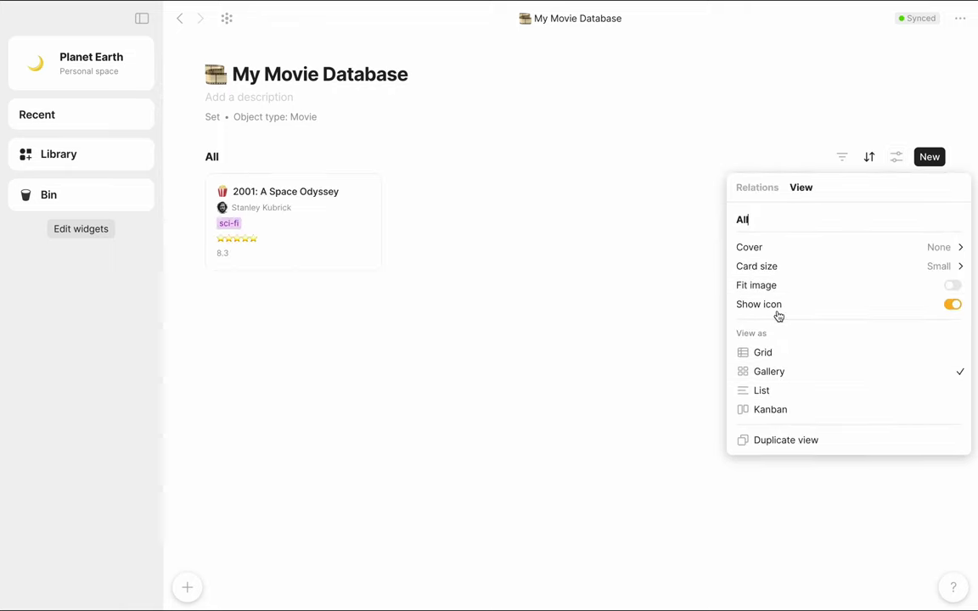
left_click(934, 247)
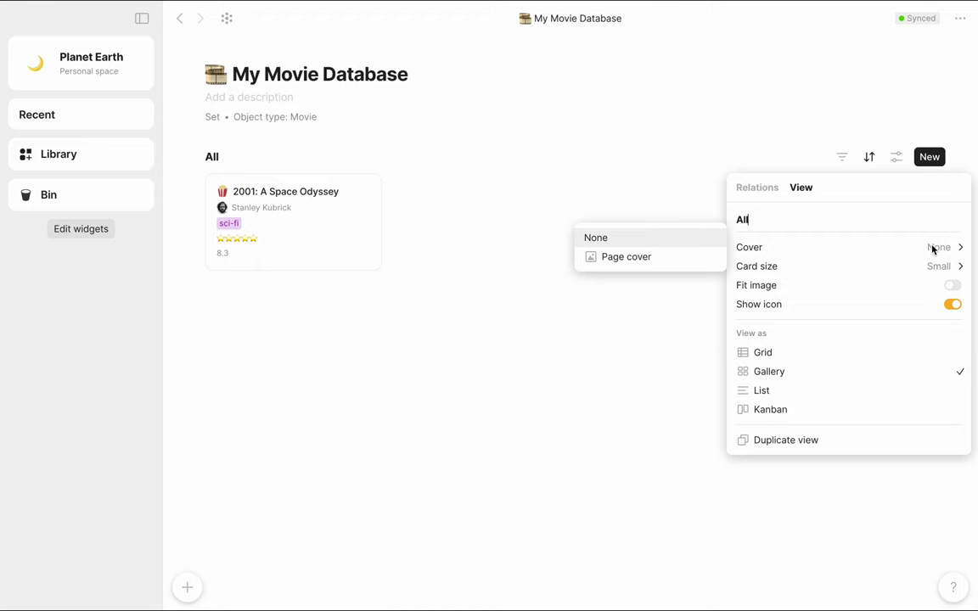
left_click(713, 263)
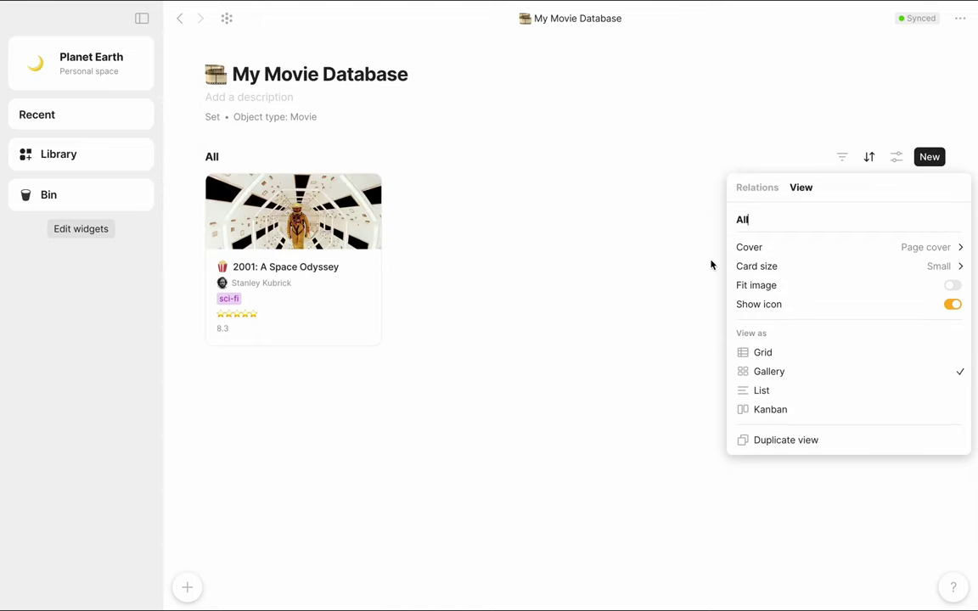
Add a new movie 'Night on Earth' to the set and give it a cover image
left_click(712, 265)
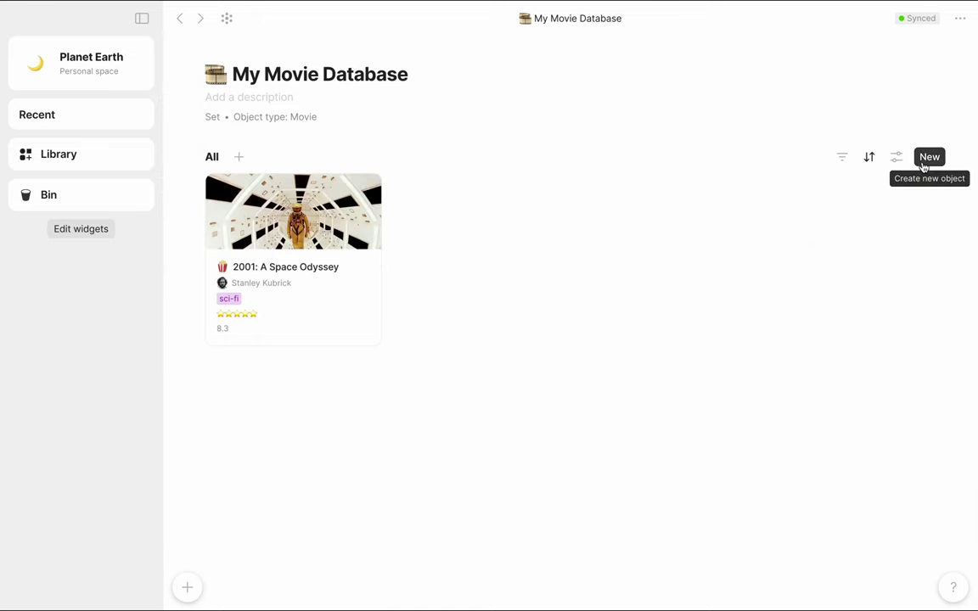
left_click(929, 158)
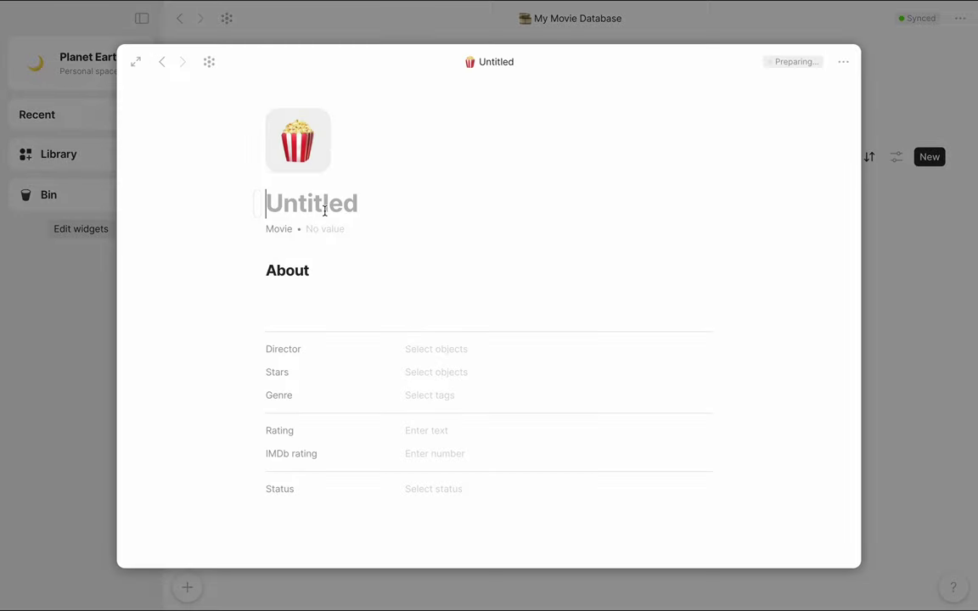
type("Night on Earth")
left_click(367, 140)
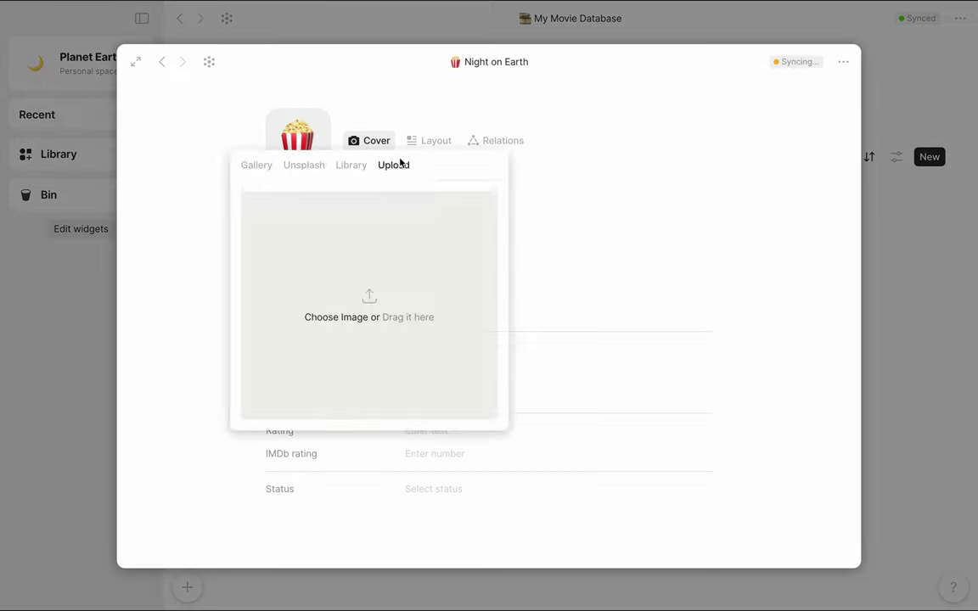
scroll(433, 284, "down", 2)
left_click(390, 338)
Paste its About description, search 'jim' for Director, and return to the set
type("Night on Earthart comedy-dramaJim Jarmusch. It is a collection of five vignettes, taking place during the same night, concerning the temporary bond formed between taxi driver and passenger in five cities: Los Angeles, New York, Paris, Rome, and Helsinki. The action in the vignettes takes place at the same time, moving from Los Angeles in the United States to Helsinki, Finland. The scene in each city appears to occur later and later in the night due to the changing time zones. Jarmusch wrote the screenplay in about eight days, and the choice of certain cities was largely based on the actors with whom he wanted to work.[1]soundtrack of the same nameTom Waits. The Criterion Collection has released the movie on DVD and Blu-ray.")
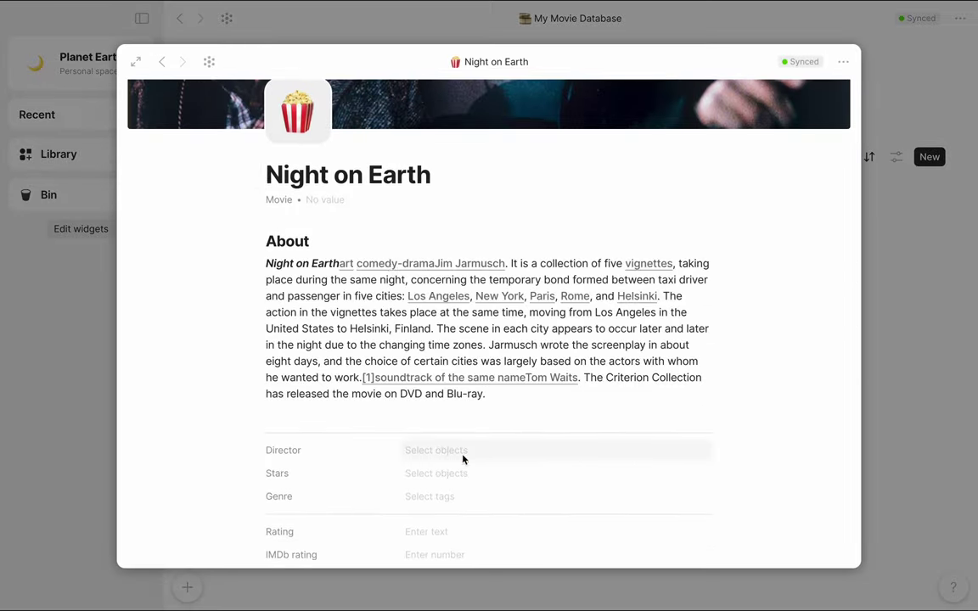
left_click(458, 450)
type("jim")
left_click(934, 411)
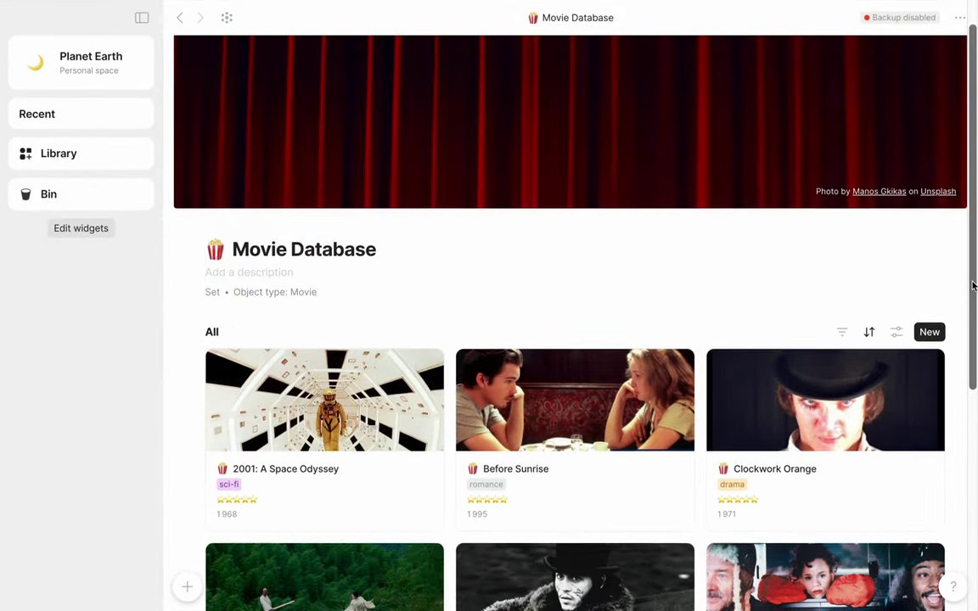
Scroll down the Movie Database gallery and open the 2001: A Space Odyssey card
scroll(974, 287, "down", 2)
scroll(974, 286, "down", 3)
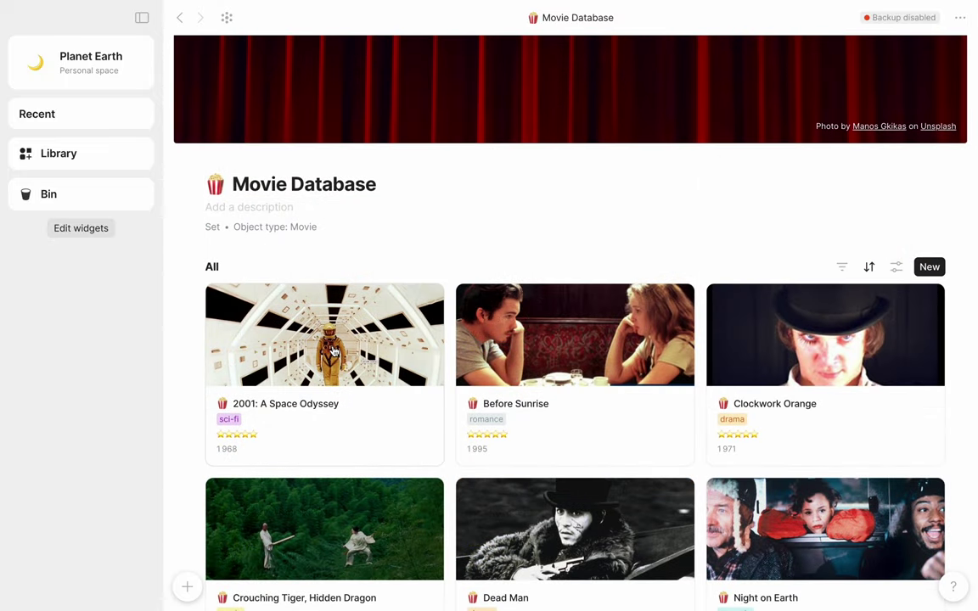
left_click(333, 351)
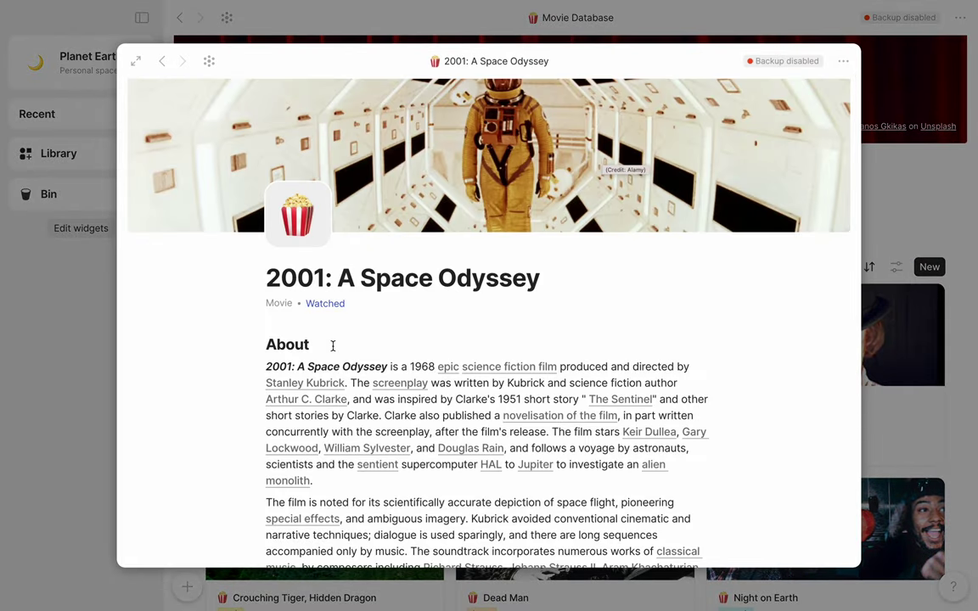
Show 2001: A Space Odyssey in the graph, zooming to inspect its links to Stanley Kubrick and the cast
left_click(209, 62)
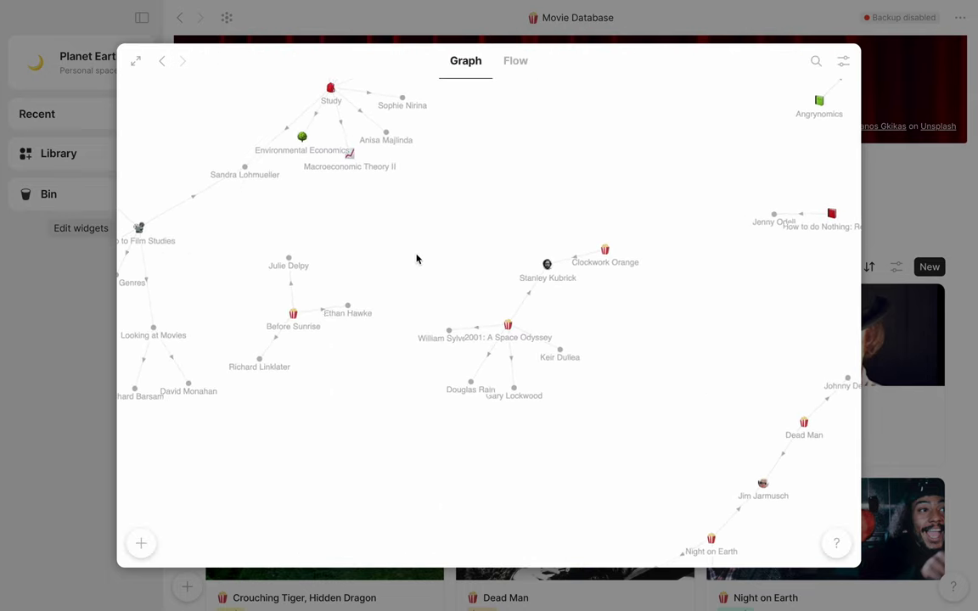
mouse_move(517, 324)
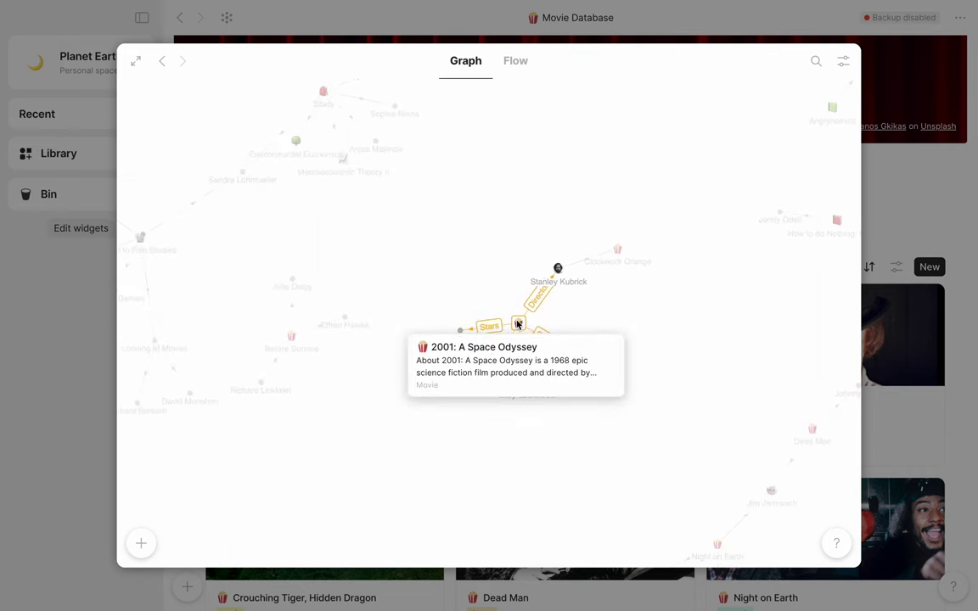
scroll(518, 324, "up", 3)
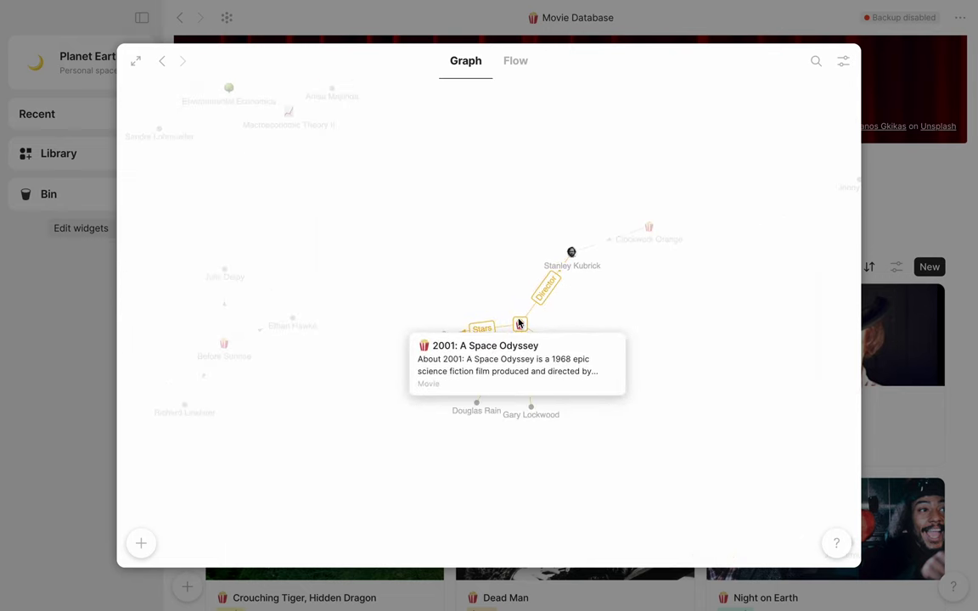
scroll(519, 324, "up", 2)
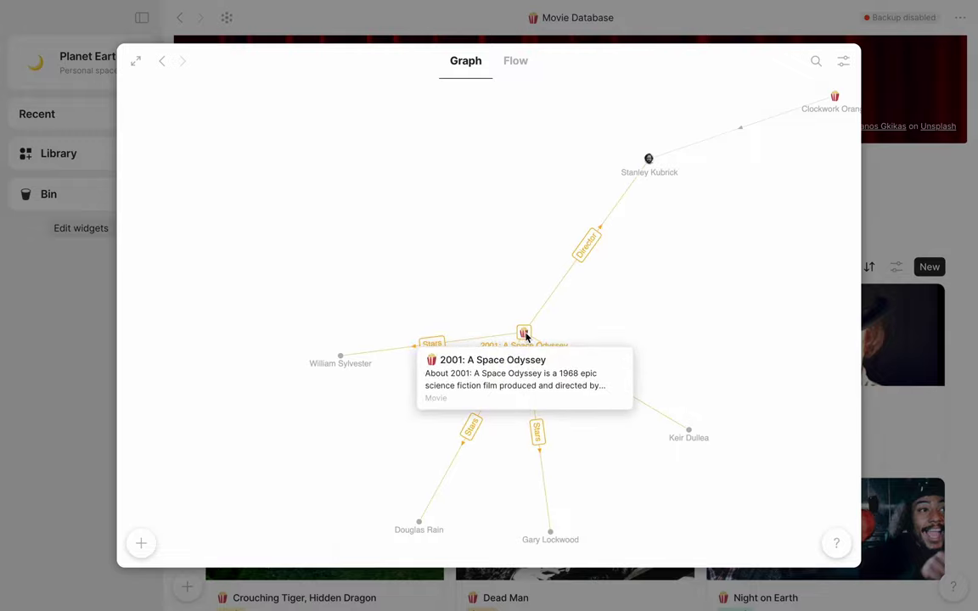
scroll(525, 335, "down", 3)
scroll(526, 336, "down", 5)
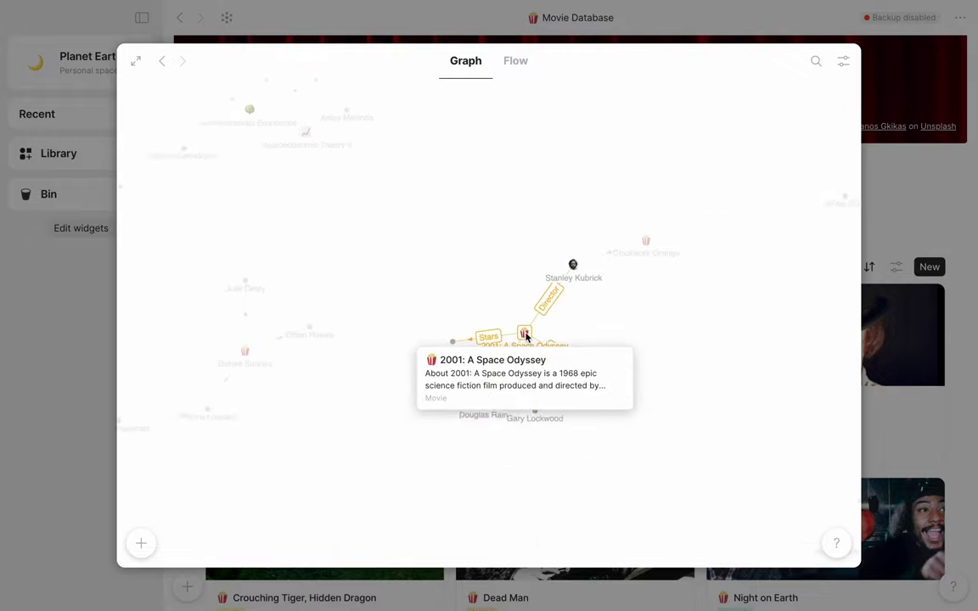